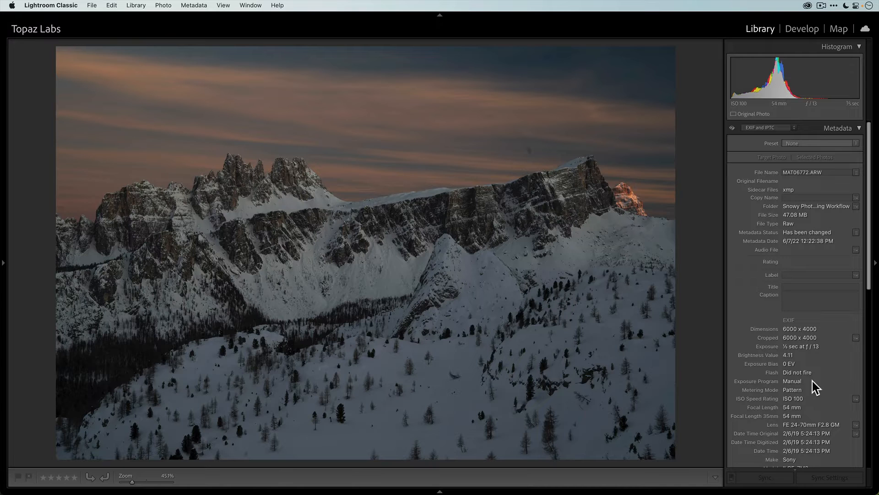
# Review the photo's EXIF metadata, check the snowy foreground up close, and open the photo in the Develop module
pyautogui.scroll(-3, 813, 381)
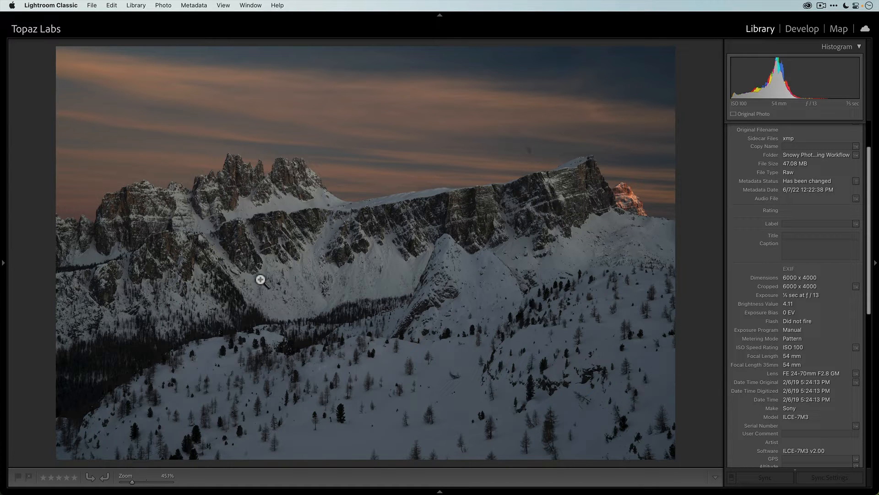
pyautogui.click(343, 410)
pyautogui.moveTo(343, 410); pyautogui.dragTo(345, 356)
pyautogui.click(345, 355)
pyautogui.click(796, 30)
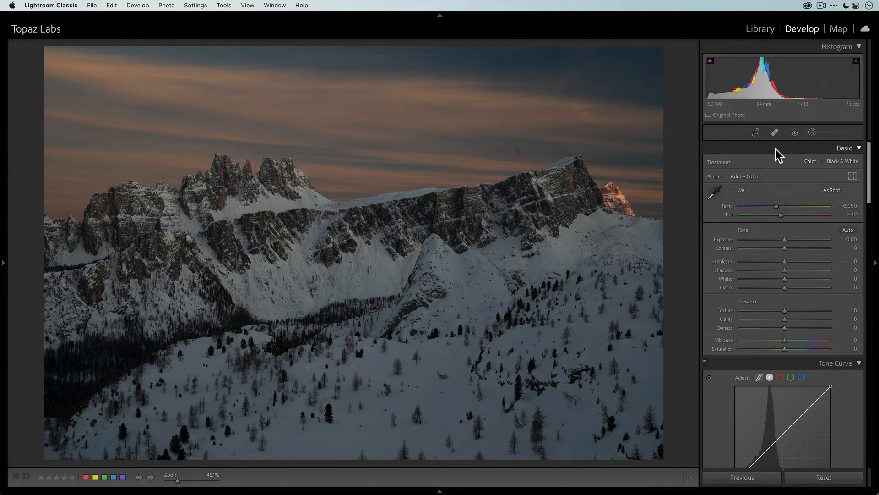
# Heal the dark spot in the sky above the ridge with the spot removal tool at size 63 and feather 60
pyautogui.click(775, 132)
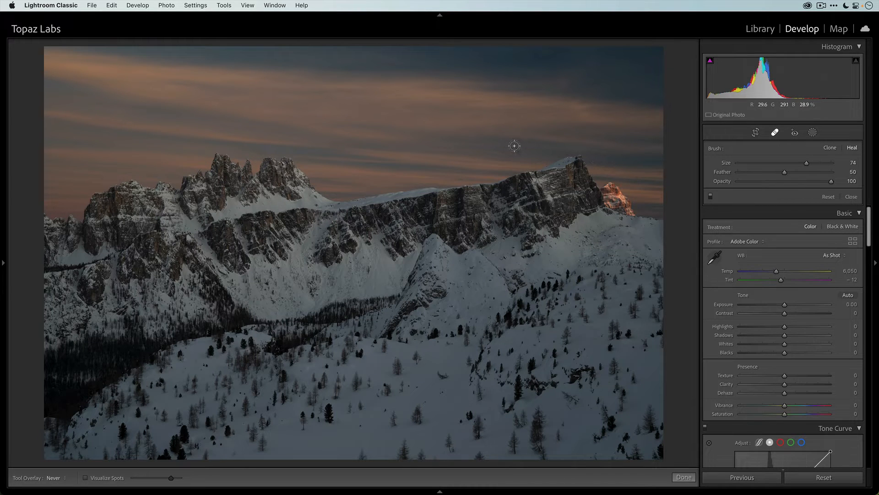
pyautogui.scroll(-5, 515, 146)
pyautogui.click(517, 150)
pyautogui.scroll(3, 508, 158)
pyautogui.click(518, 154)
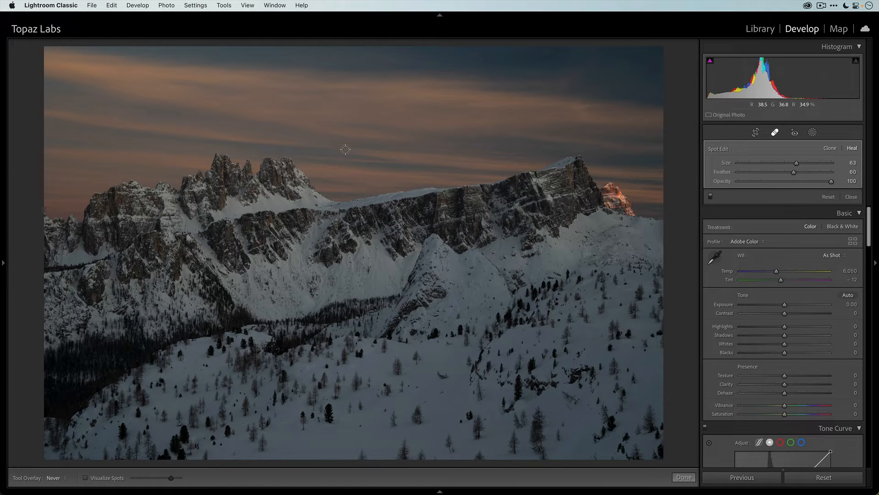
# Visualize spots with a slightly higher threshold and heal the spot near the upper edge of the sky
pyautogui.click(107, 479)
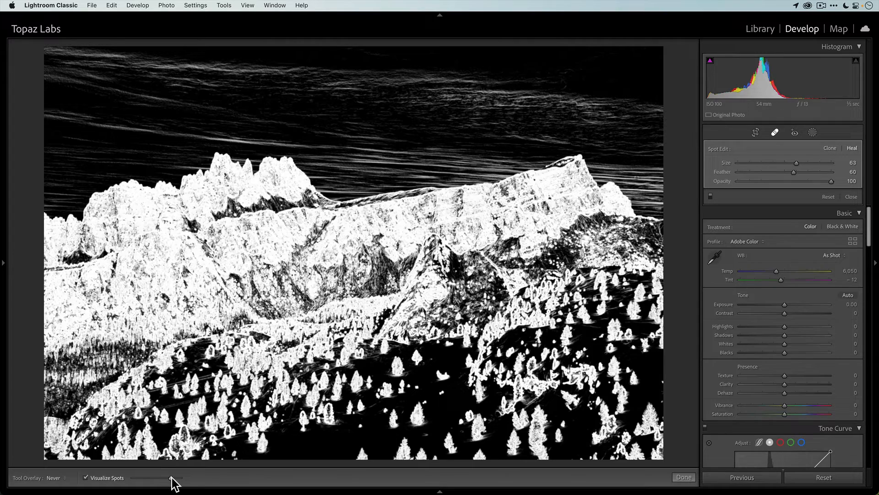
pyautogui.moveTo(172, 478)
pyautogui.mouseDown()
pyautogui.moveTo(133, 478)
pyautogui.moveTo(176, 478)
pyautogui.mouseUp()
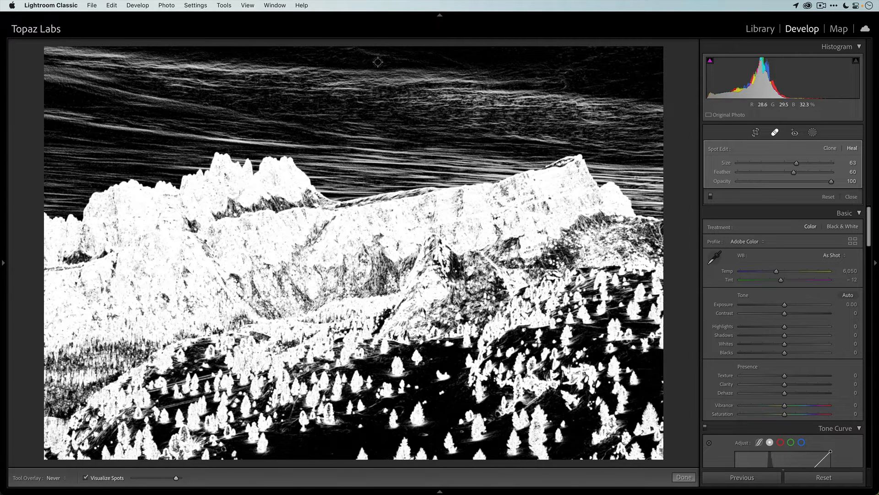
pyautogui.press('a')
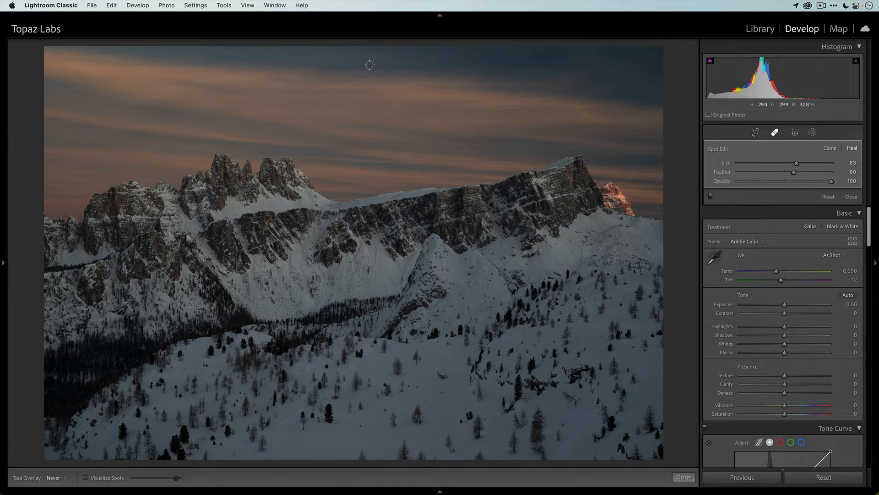
pyautogui.press('a')
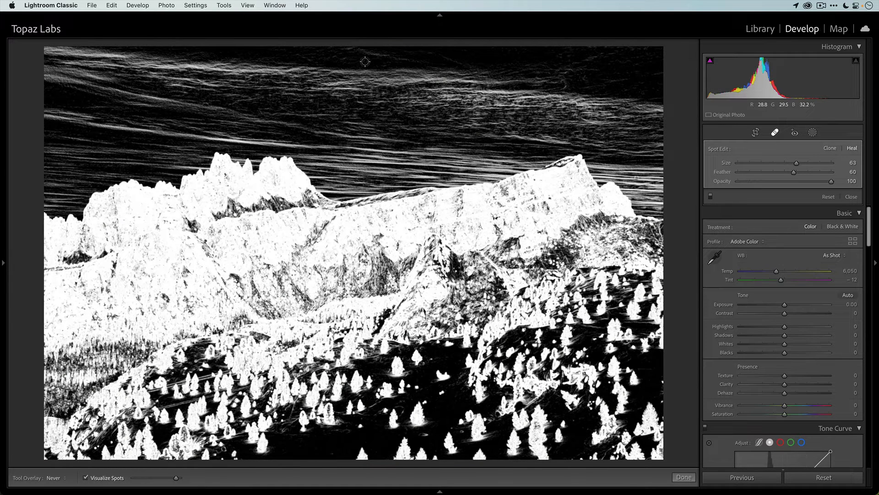
pyautogui.click(365, 61)
pyautogui.press('a')
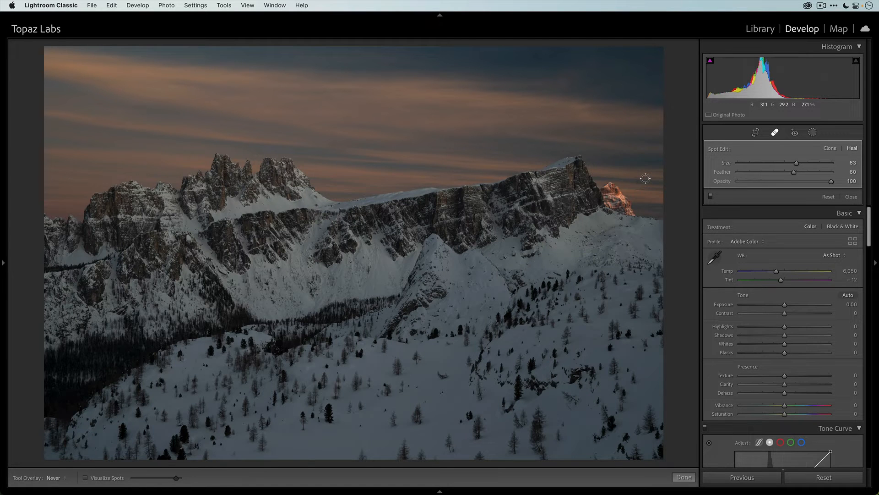
# Check the spot visualization again and heal the spot in the sky beside the sunlit peak
pyautogui.press('a')
pyautogui.press('a')
pyautogui.press('a')
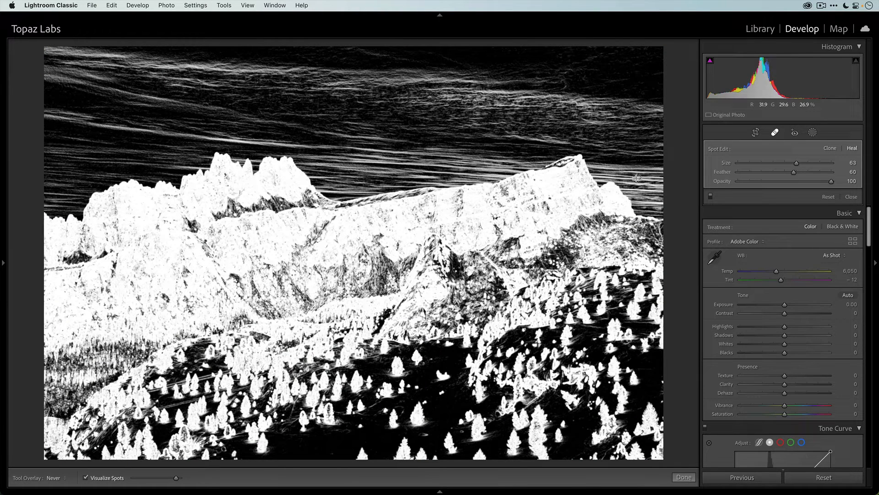
pyautogui.press('a')
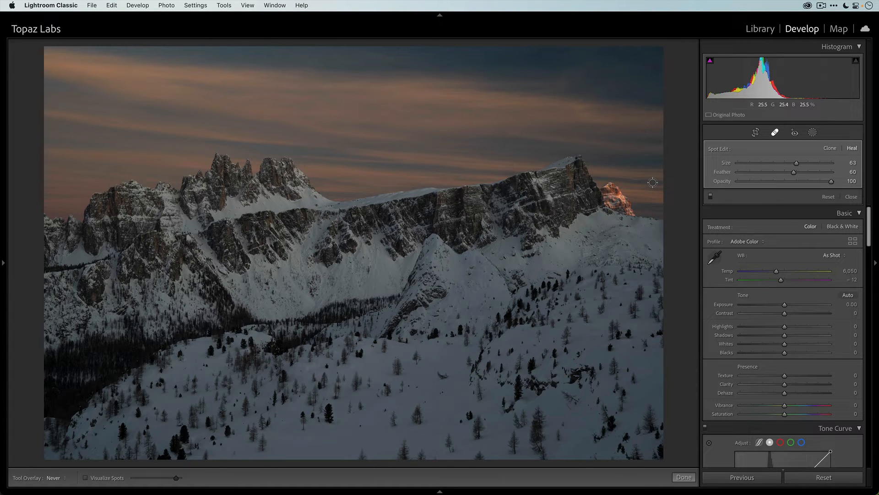
# Show the spot overlays, fine-tune the source sample for the spot beside the sunlit peak, and close the healing tool
pyautogui.press('h')
pyautogui.moveTo(650, 177); pyautogui.dragTo(650, 180)
pyautogui.click(651, 179)
pyautogui.click(650, 178)
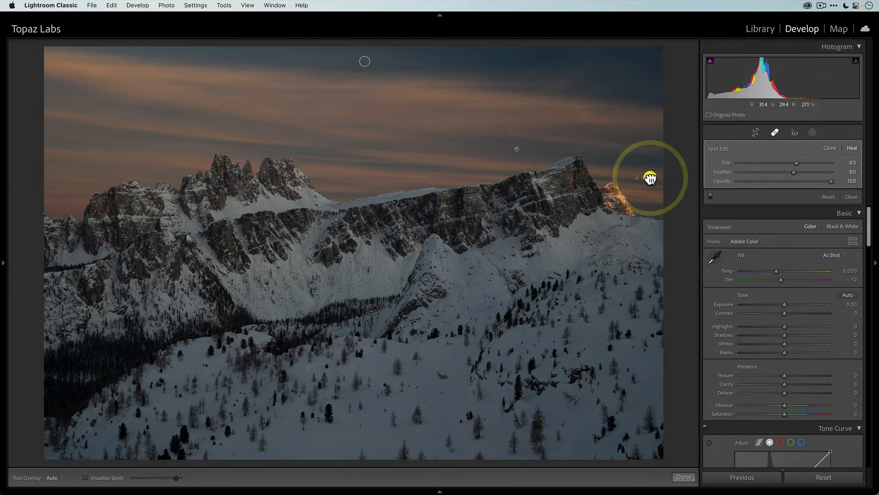
pyautogui.click(649, 179)
pyautogui.click(650, 178)
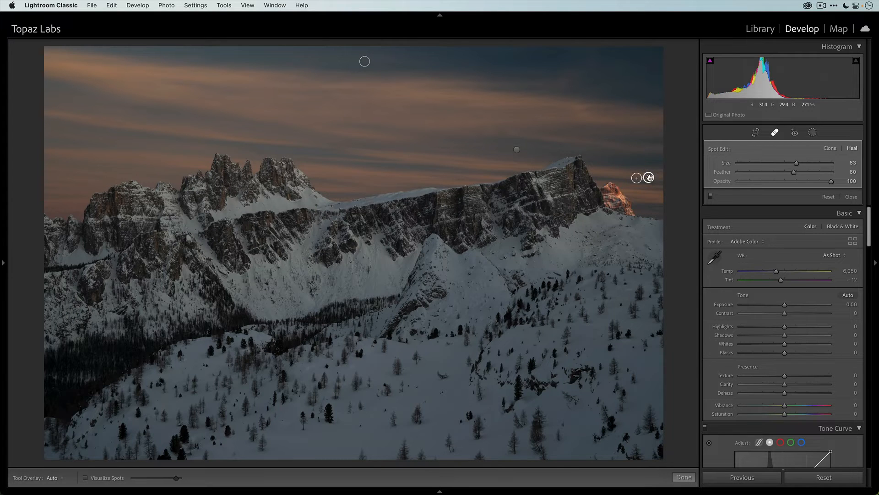
pyautogui.click(649, 178)
pyautogui.press('h')
pyautogui.click(776, 132)
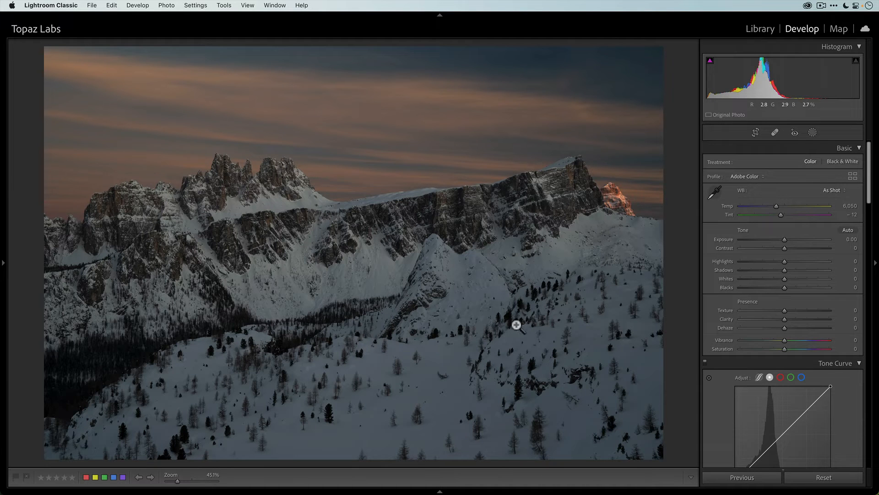
# Look at the white balance presets, try sampling the neutral from the sunlit peak, and undo that sample
pyautogui.click(840, 191)
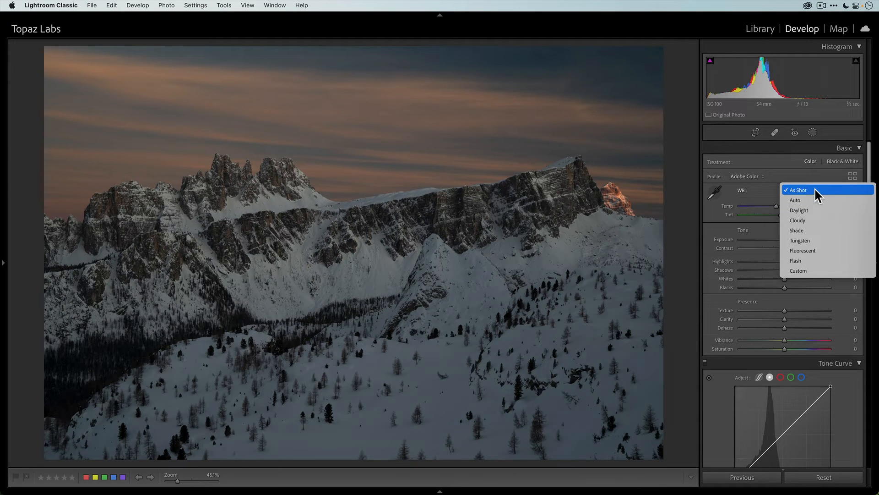
pyautogui.click(714, 192)
pyautogui.click(714, 192)
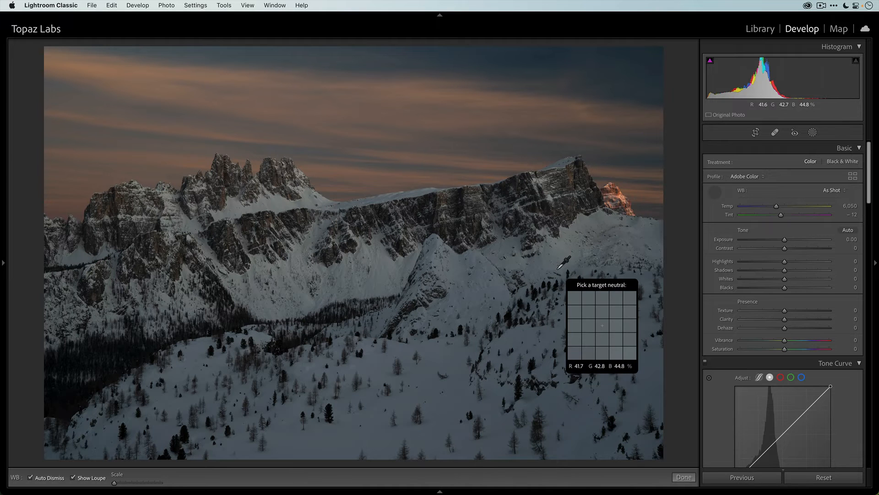
pyautogui.click(625, 197)
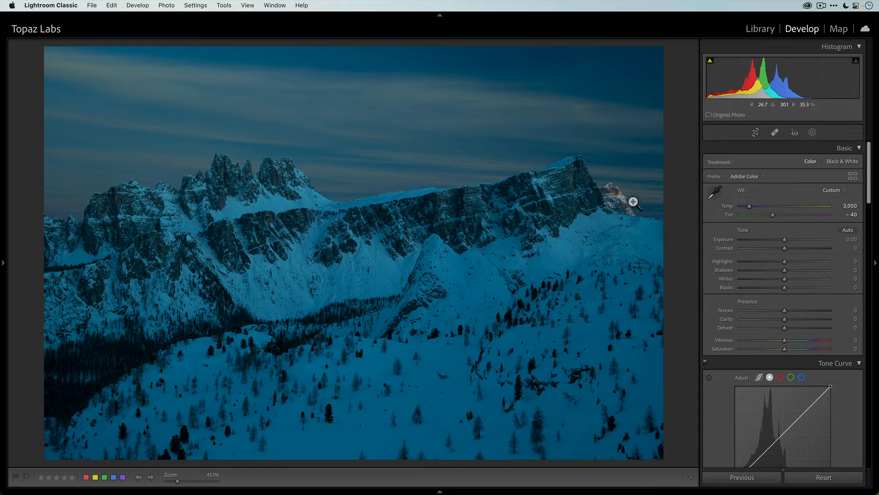
pyautogui.press('super+z')
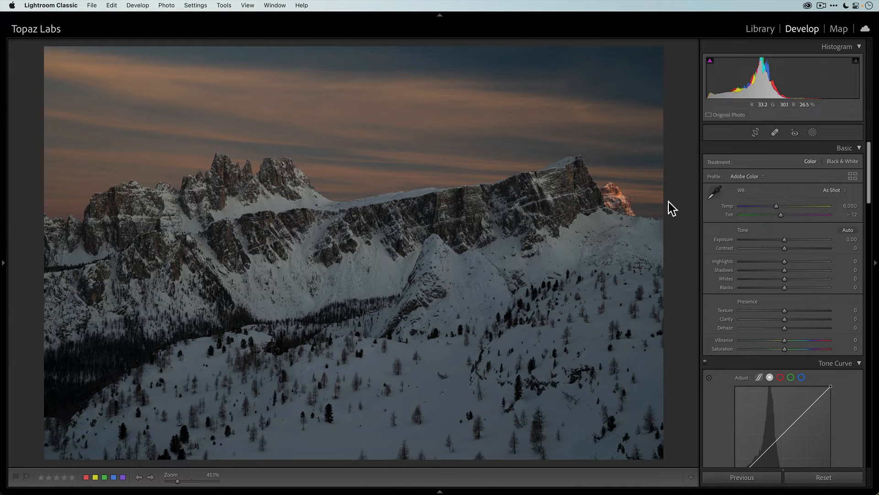
# Try white balance samples from two spots on the foreground snow and one on the shaded mountain slope
pyautogui.click(715, 193)
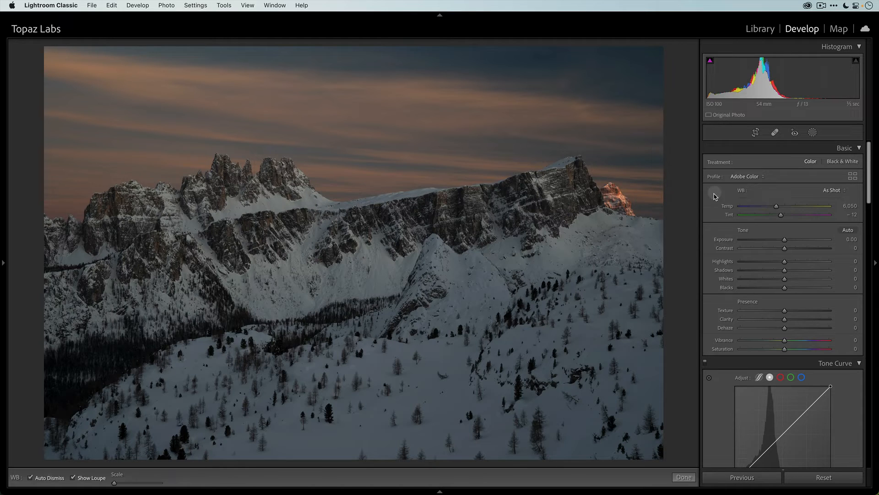
pyautogui.click(446, 415)
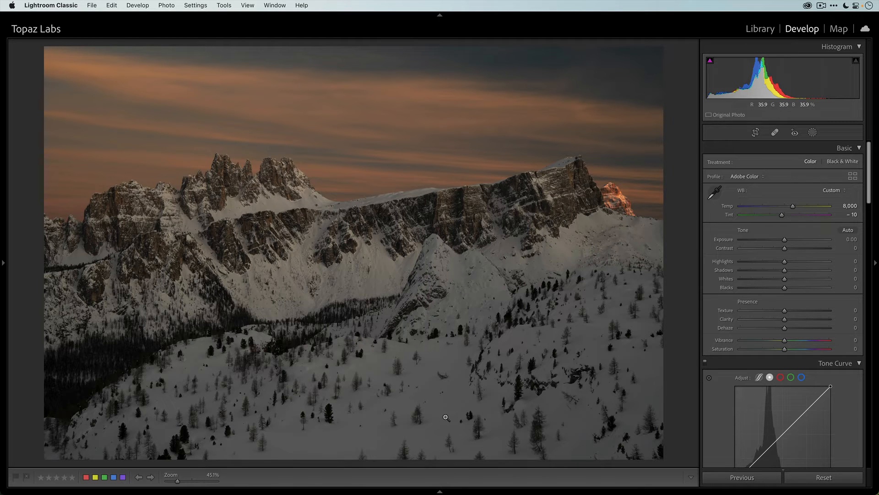
pyautogui.press('w')
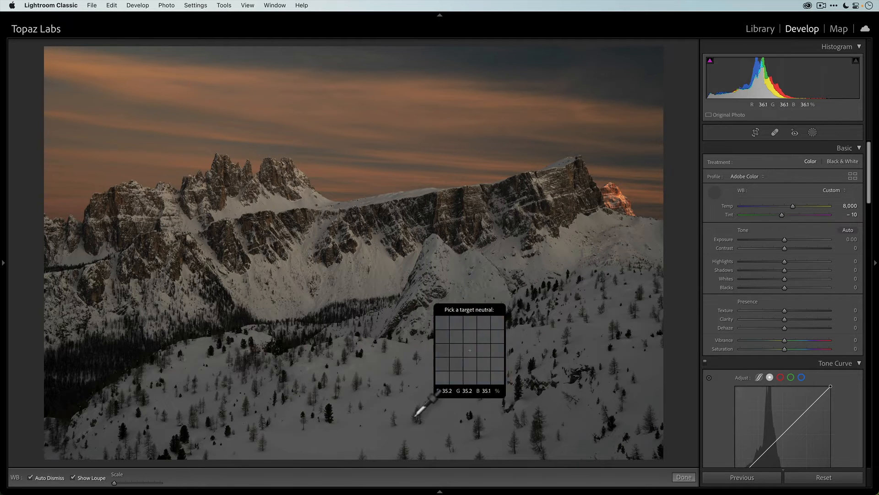
pyautogui.click(382, 377)
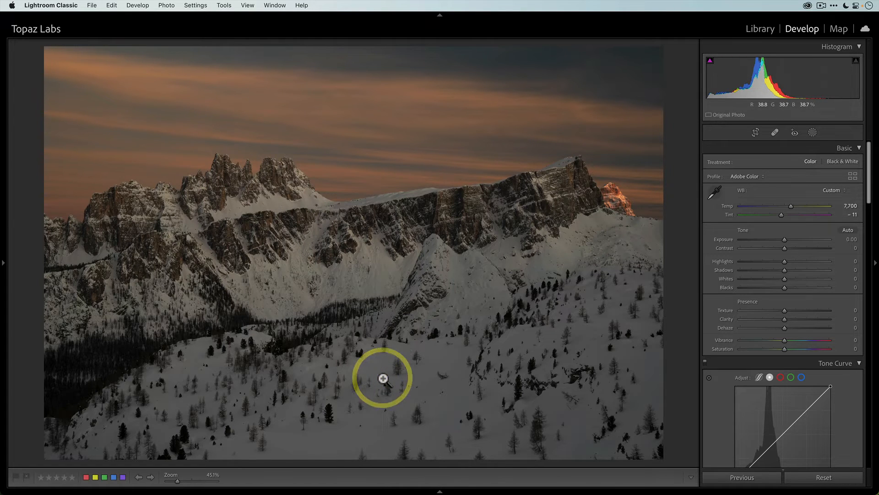
pyautogui.press('w')
pyautogui.click(382, 276)
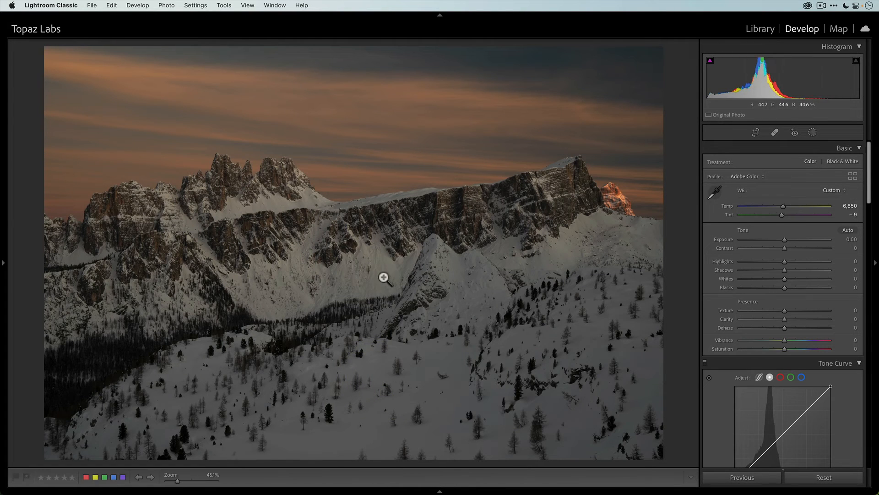
# Sample the white balance from the foreground snow and set the temperature to 7,367
pyautogui.press('w')
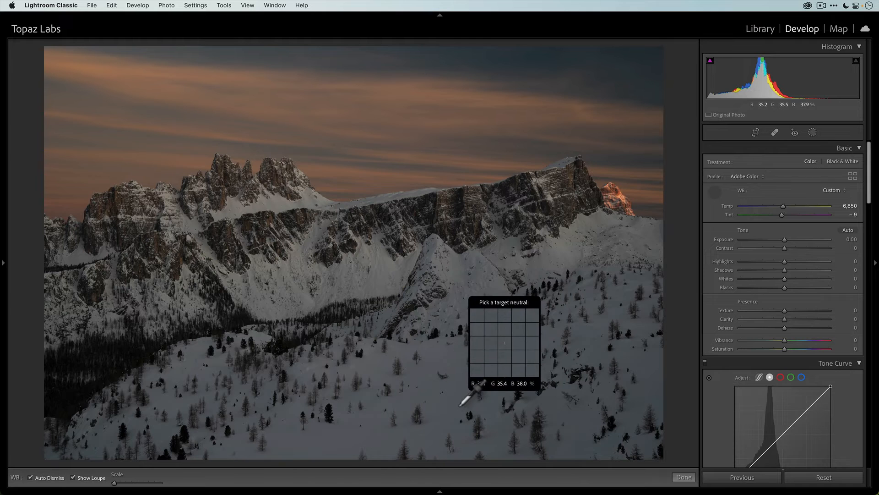
pyautogui.click(455, 400)
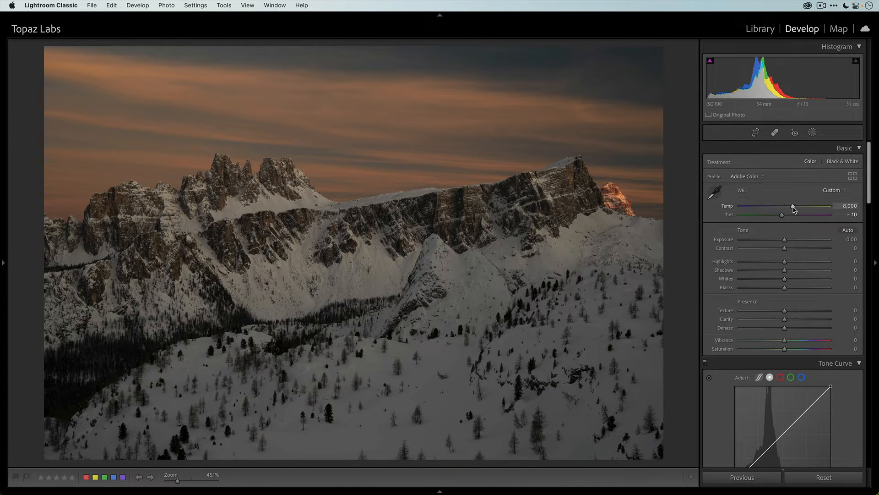
pyautogui.moveTo(792, 207); pyautogui.dragTo(787, 207)
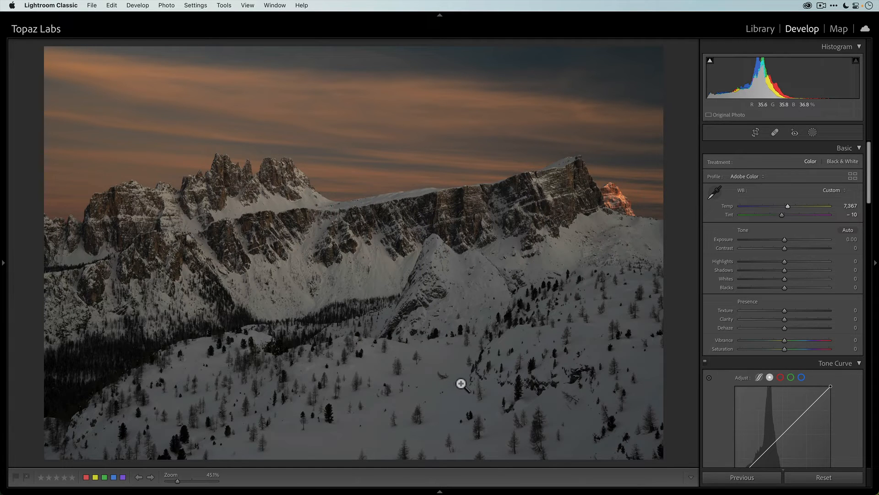
# Set the exposure to +0.25 and the whites to +27
pyautogui.click(784, 240)
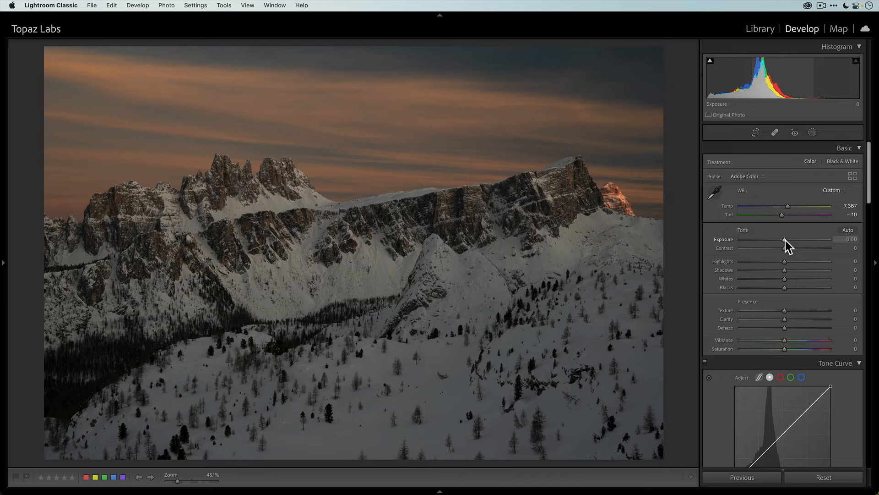
pyautogui.moveTo(785, 240); pyautogui.dragTo(788, 241)
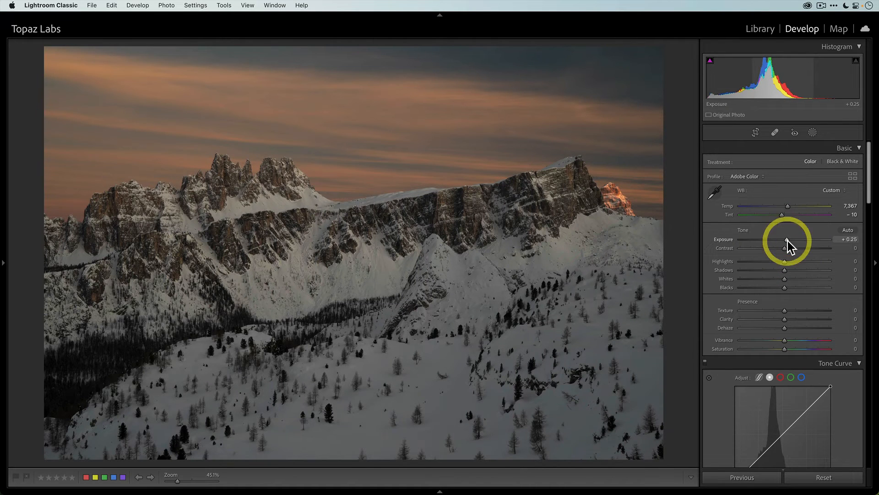
pyautogui.moveTo(785, 279); pyautogui.dragTo(795, 280)
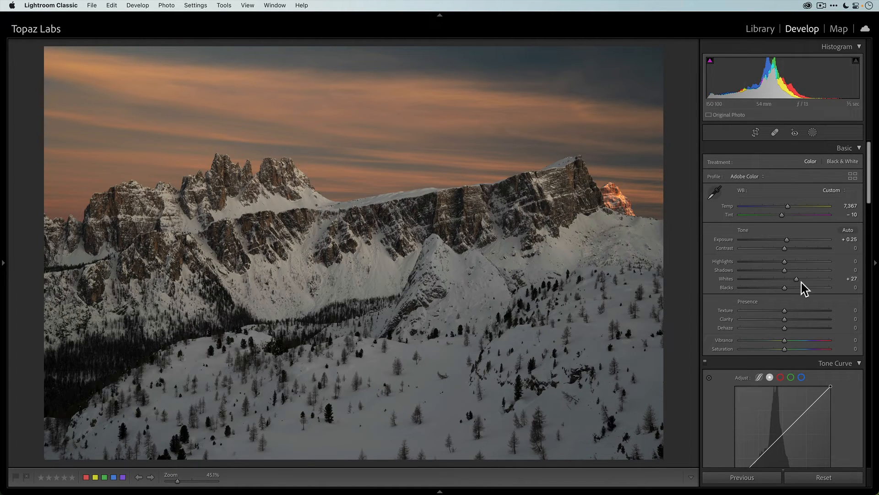
# Try whites at +73, exposure reset to 0.00 and highlights at -57, and undo these three changes
pyautogui.moveTo(797, 279); pyautogui.dragTo(817, 281)
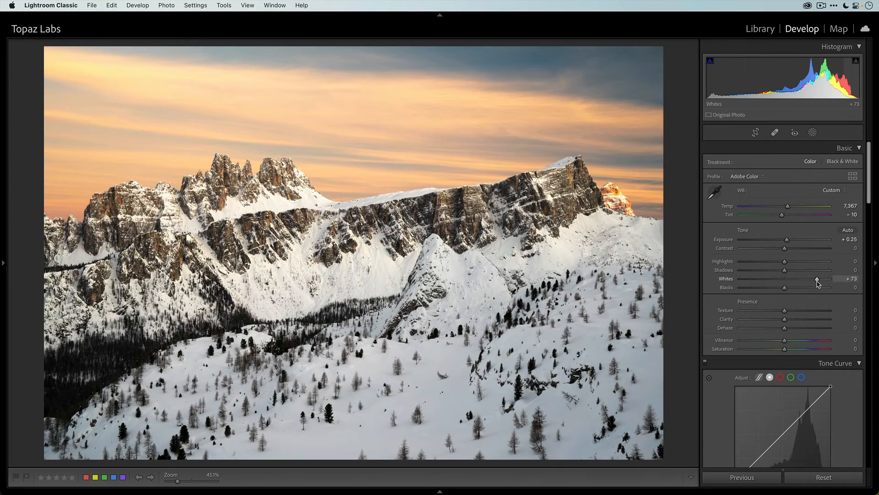
pyautogui.doubleClick(725, 241)
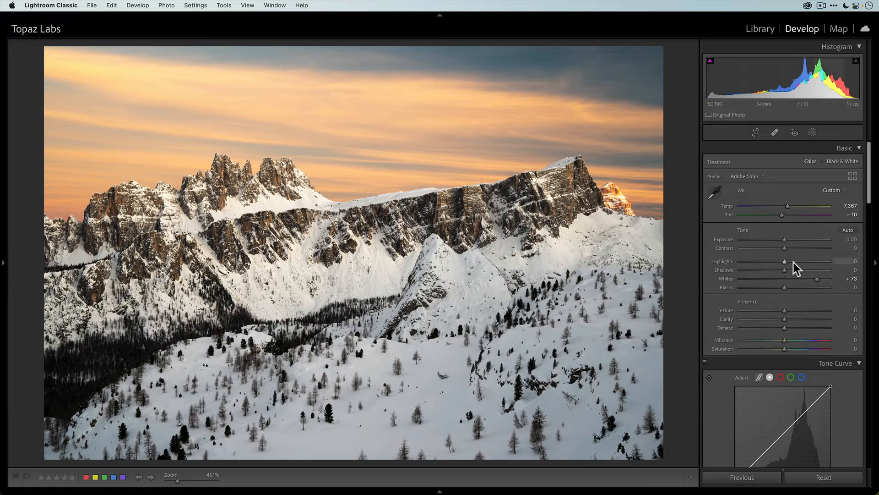
pyautogui.moveTo(783, 261); pyautogui.dragTo(759, 263)
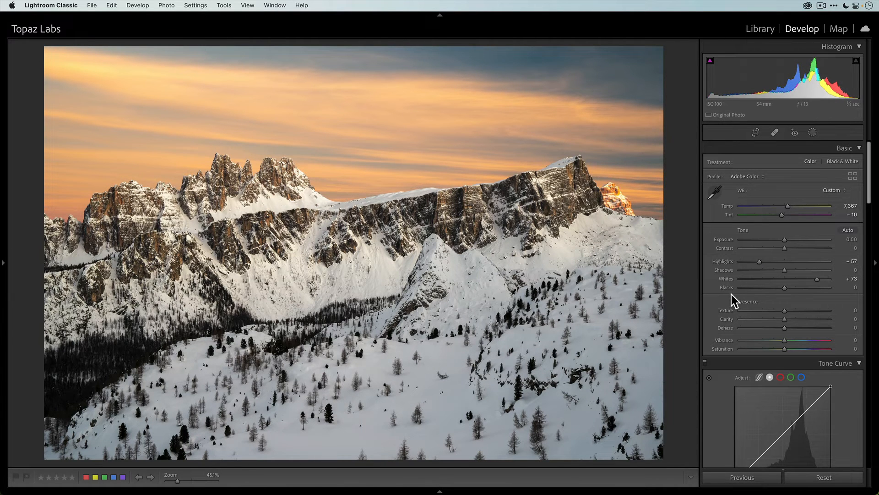
pyautogui.press('super+z')
pyautogui.press('super+z')
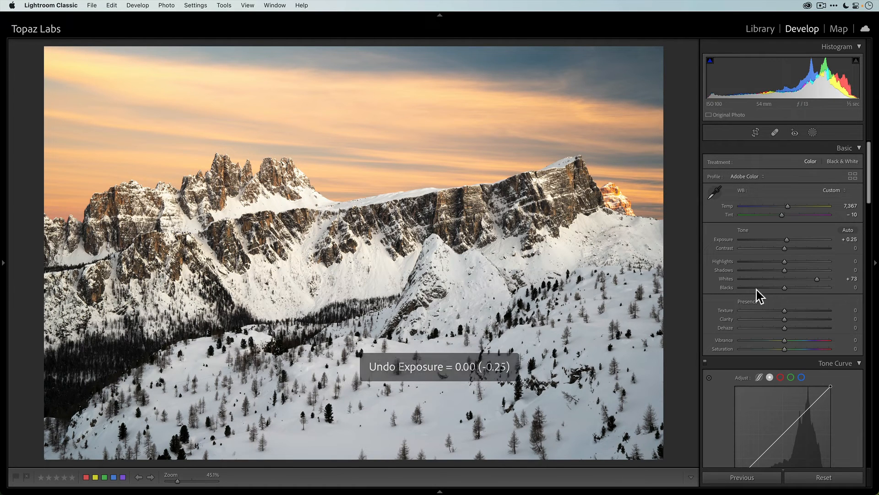
pyautogui.press('super+z')
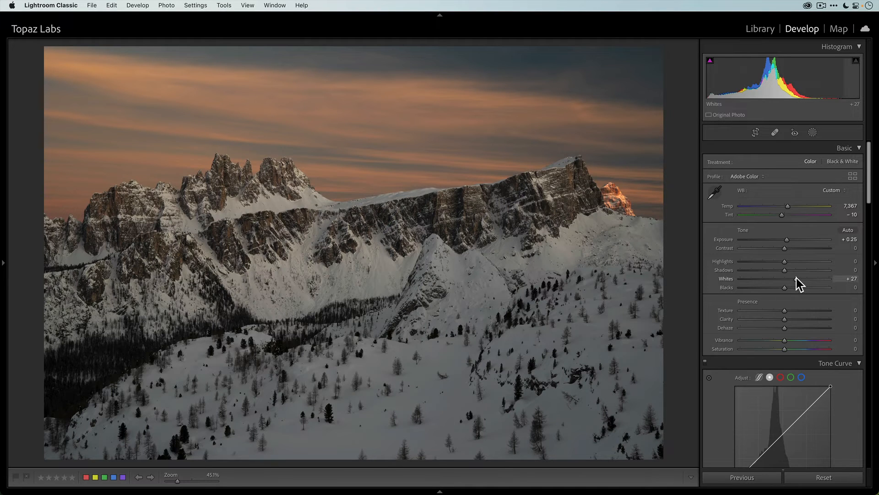
# Raise the whites to +36
pyautogui.moveTo(797, 279); pyautogui.dragTo(801, 278)
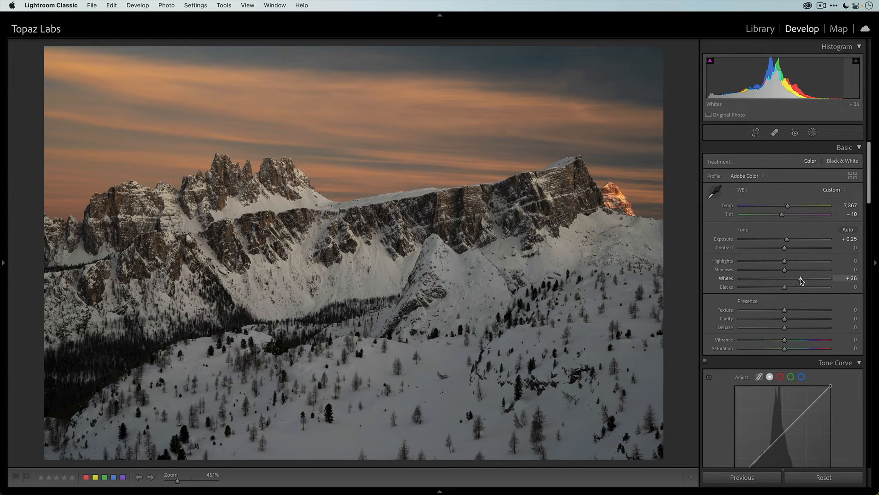
# Add highlight, midtone and shadow points to the tone curve and raise the highlight point to input 193, output 207
pyautogui.scroll(-5, 800, 279)
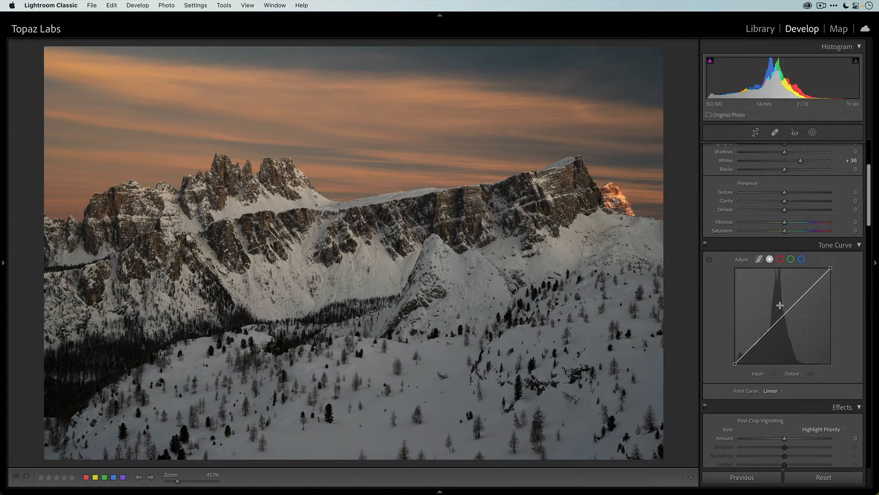
pyautogui.scroll(5, 779, 314)
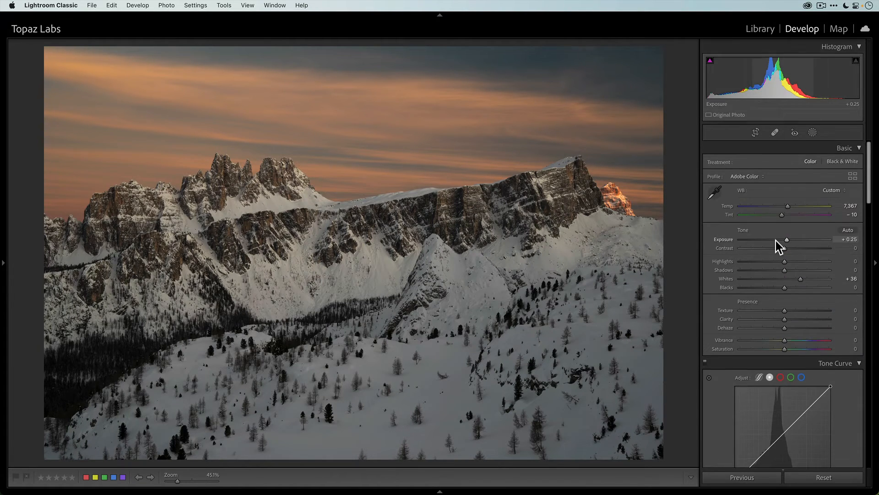
pyautogui.scroll(-3, 781, 291)
pyautogui.scroll(-1, 776, 295)
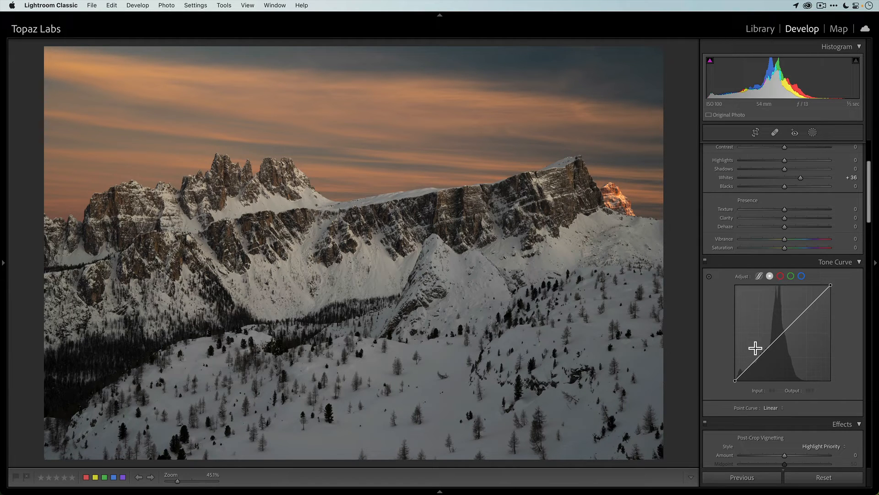
pyautogui.click(807, 309)
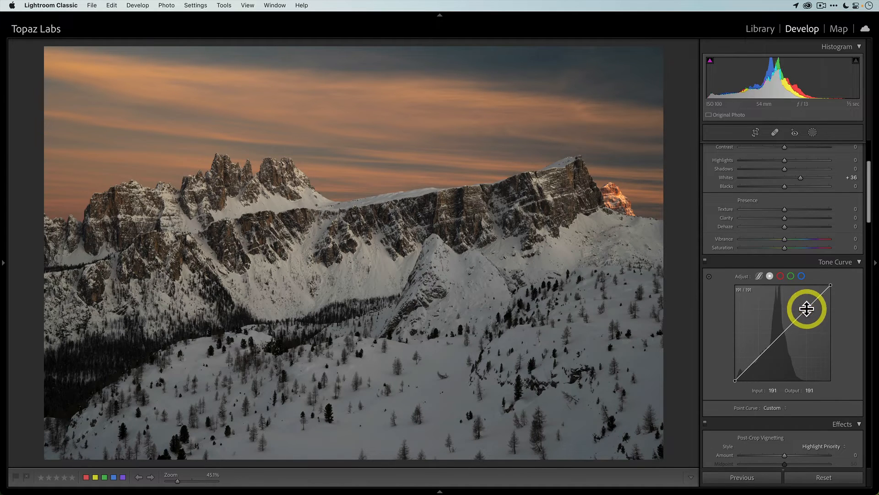
pyautogui.click(783, 332)
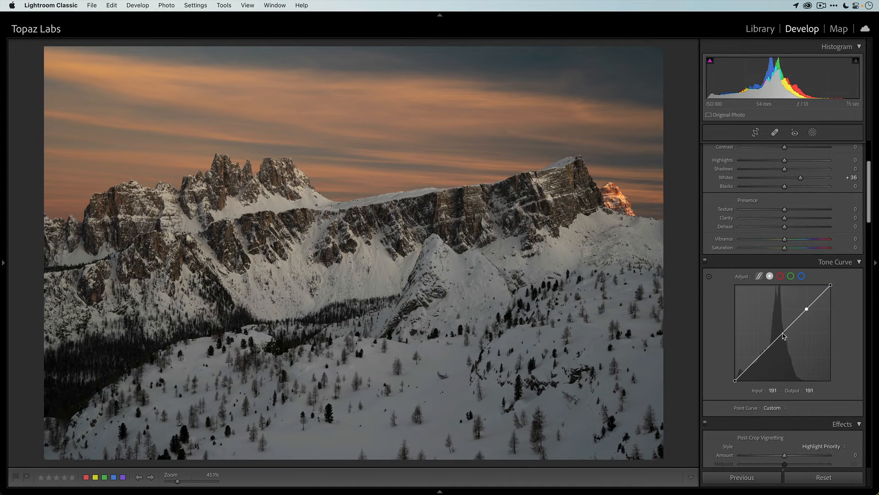
pyautogui.click(759, 357)
pyautogui.moveTo(806, 308); pyautogui.dragTo(807, 301)
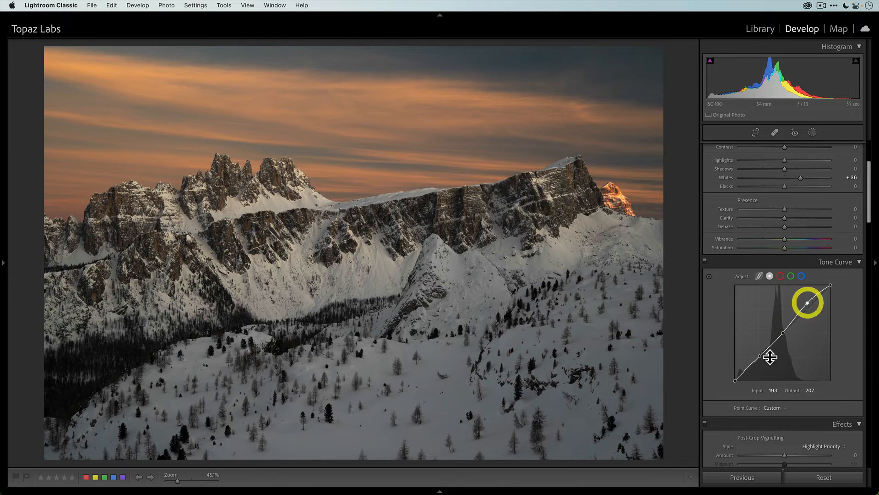
pyautogui.press('super+z')
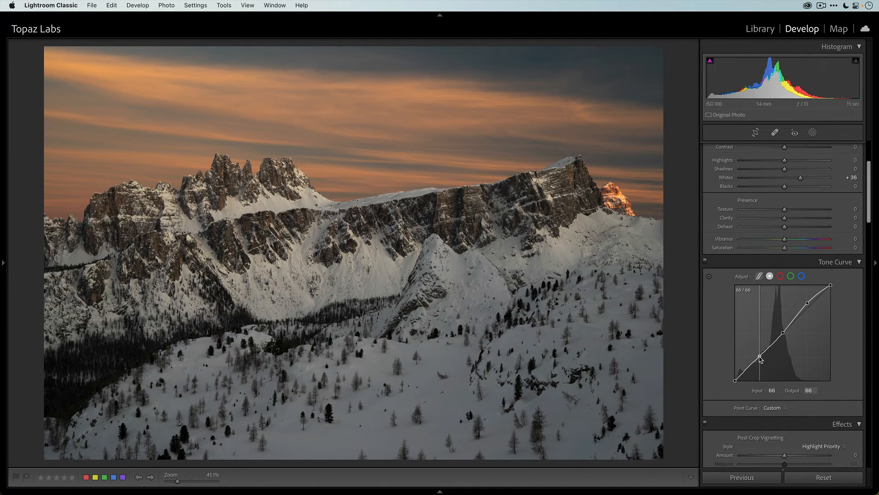
# Set the shadow curve point to 64/51 and the midtone point to 125/132, and compare the photo with the tone curve off and on
pyautogui.moveTo(759, 356); pyautogui.dragTo(758, 362)
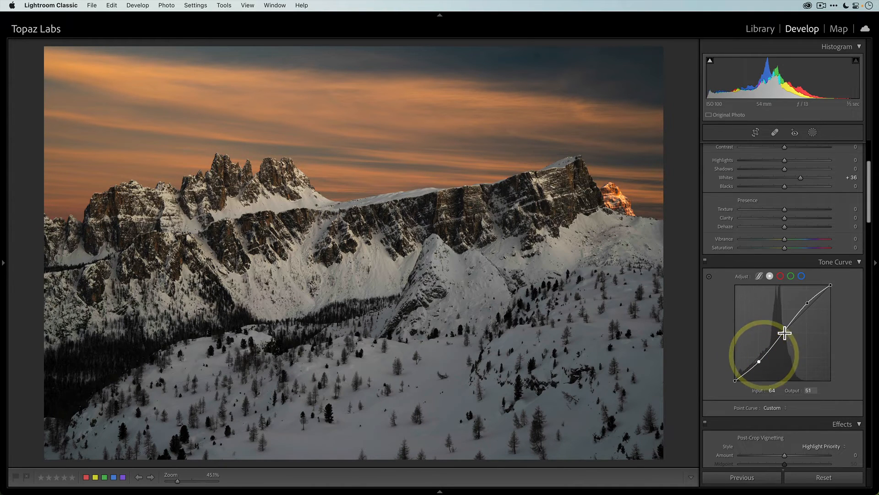
pyautogui.moveTo(783, 332); pyautogui.dragTo(783, 331)
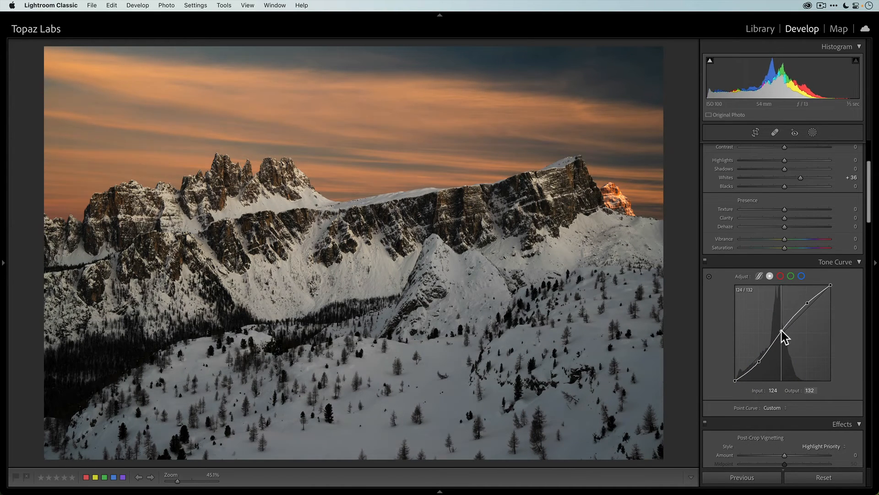
pyautogui.moveTo(781, 330); pyautogui.dragTo(781, 331)
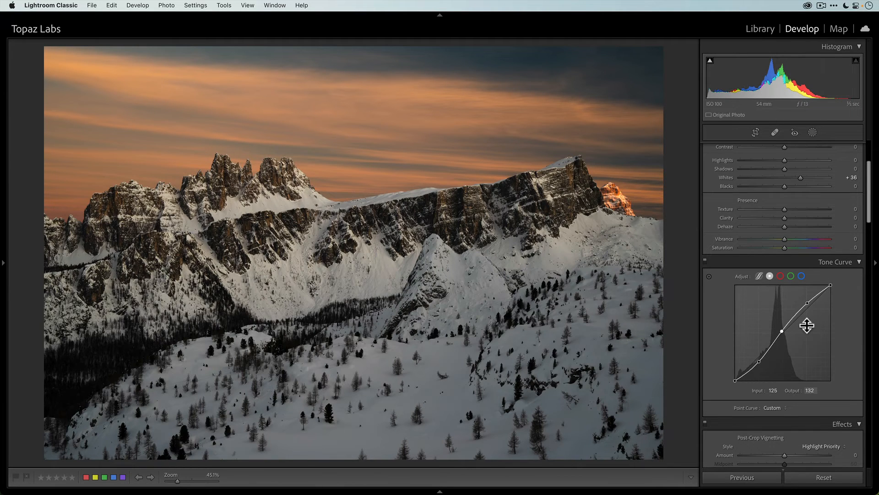
pyautogui.click(705, 260)
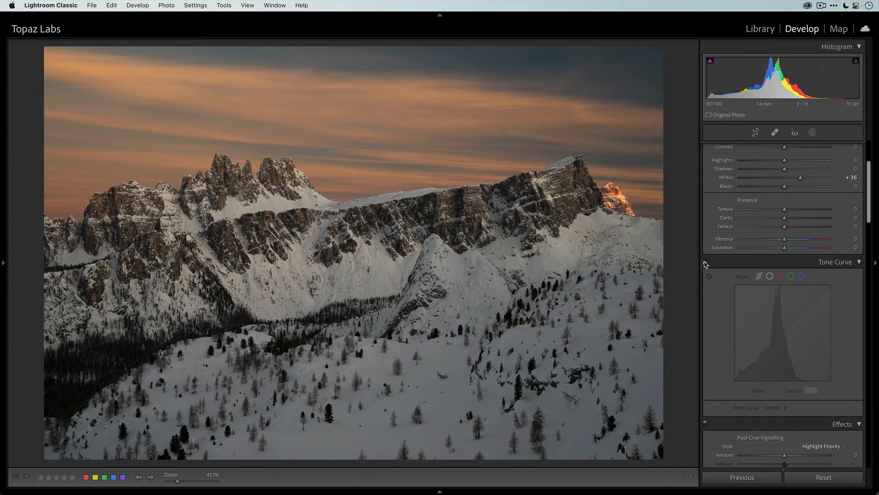
pyautogui.click(705, 261)
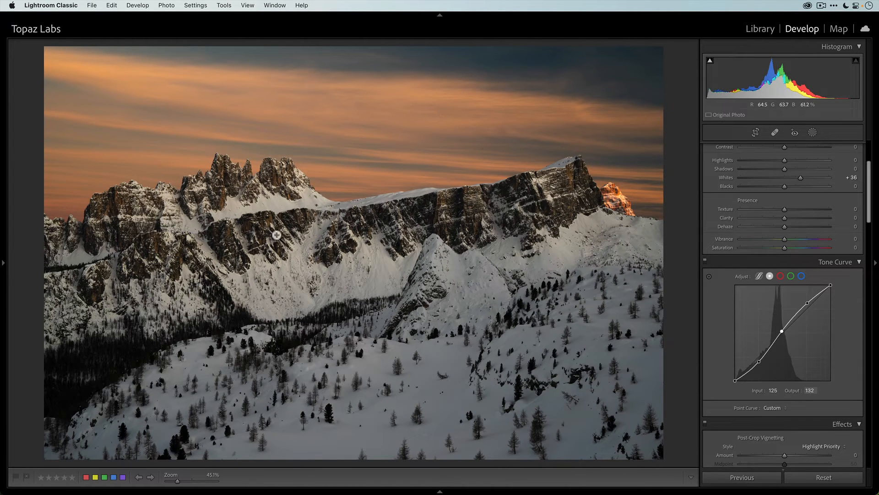
# Set the photo's shadows to +11 and its blacks to +8
pyautogui.scroll(4, 789, 260)
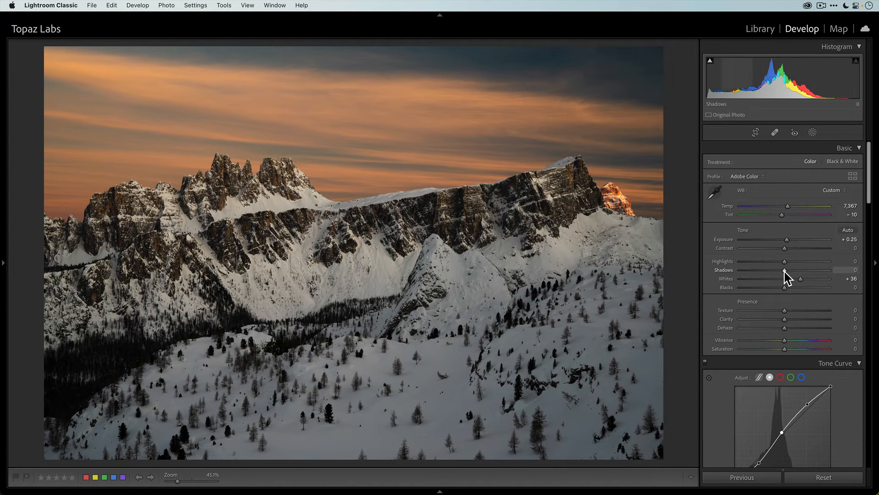
pyautogui.moveTo(785, 274)
pyautogui.mouseDown()
pyautogui.moveTo(794, 274)
pyautogui.moveTo(788, 287)
pyautogui.mouseUp()
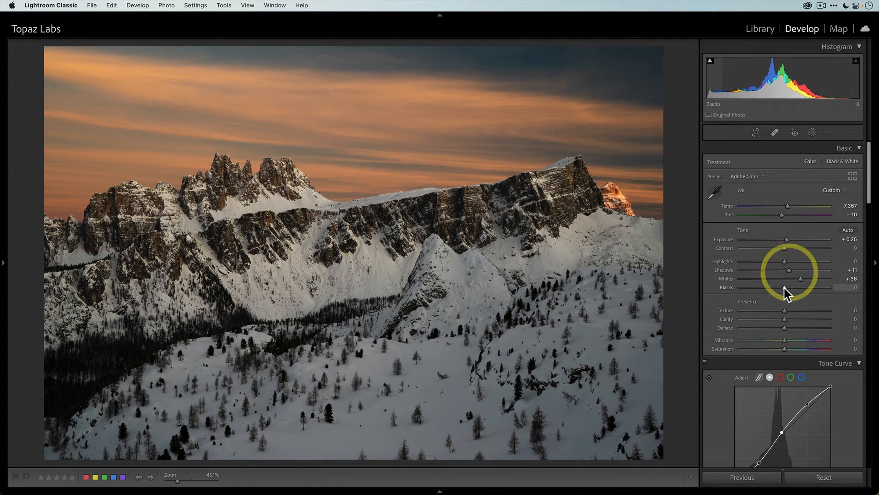
pyautogui.click(788, 287)
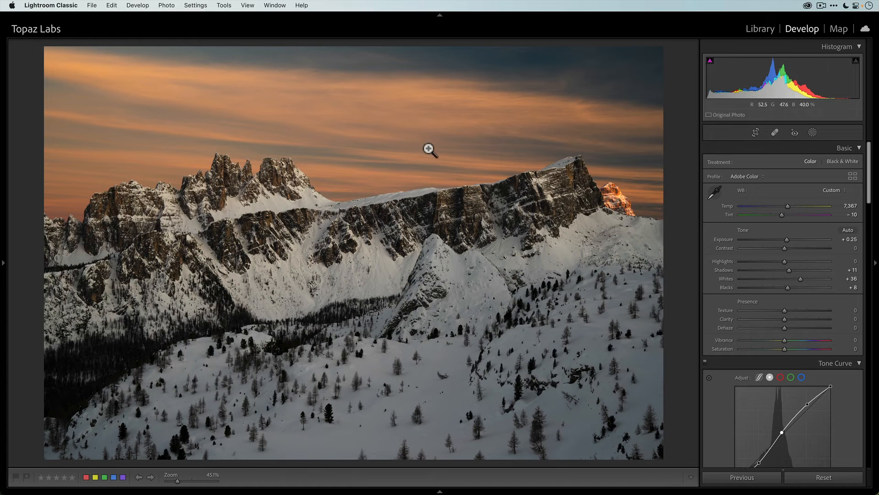
# Create a sky mask with Select Sky and subtract the mountains from it using Select Subject
pyautogui.click(812, 133)
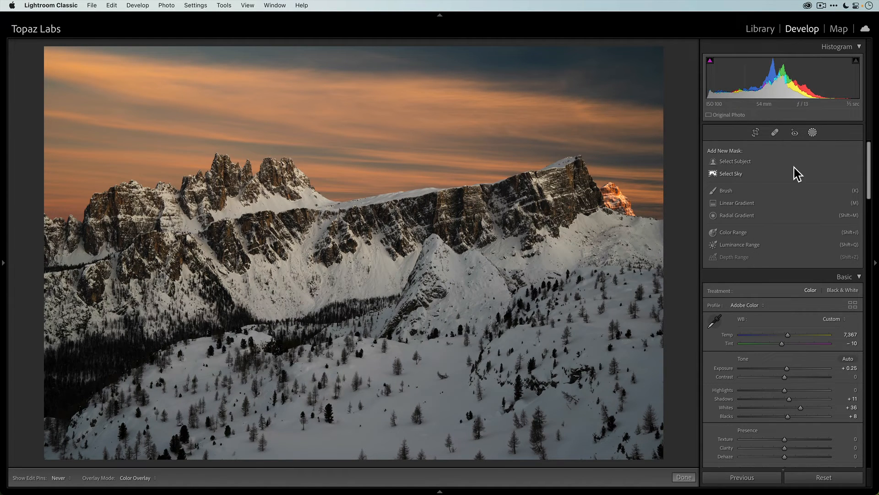
pyautogui.click(730, 174)
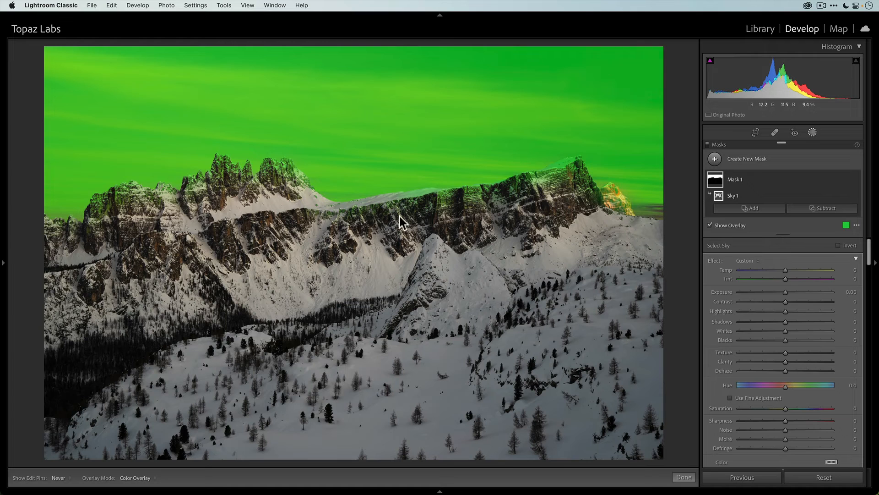
pyautogui.click(764, 212)
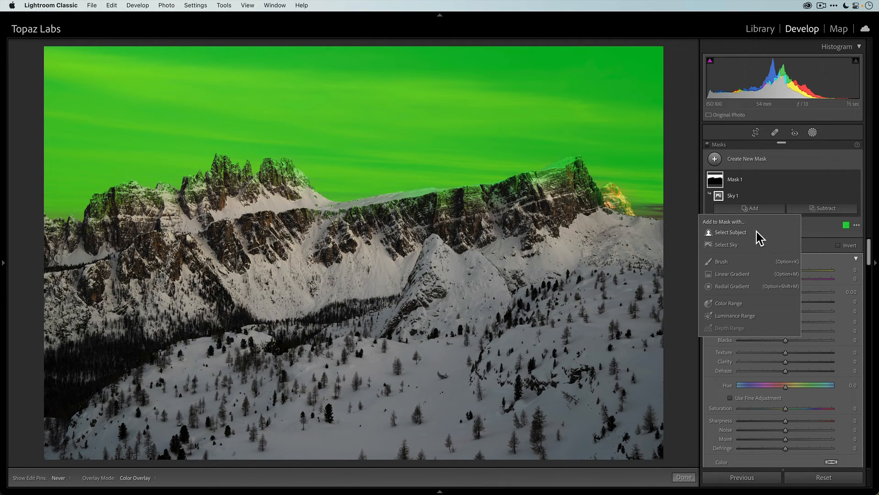
pyautogui.click(574, 227)
pyautogui.click(823, 213)
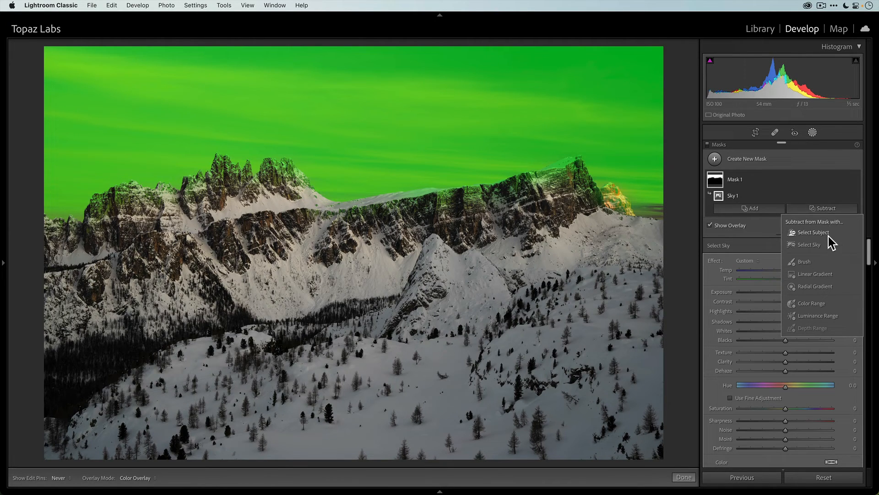
pyautogui.click(814, 233)
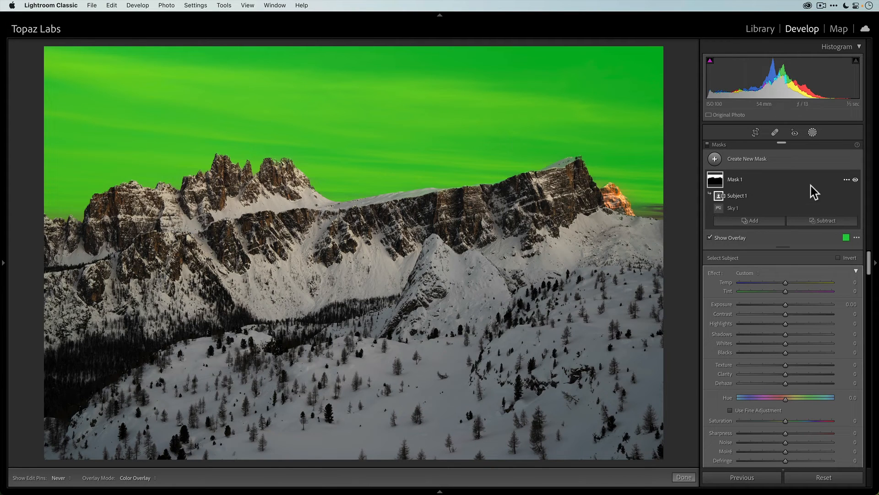
# Toggle the sky mask off and on repeatedly to check its effect
pyautogui.click(855, 180)
pyautogui.click(855, 180)
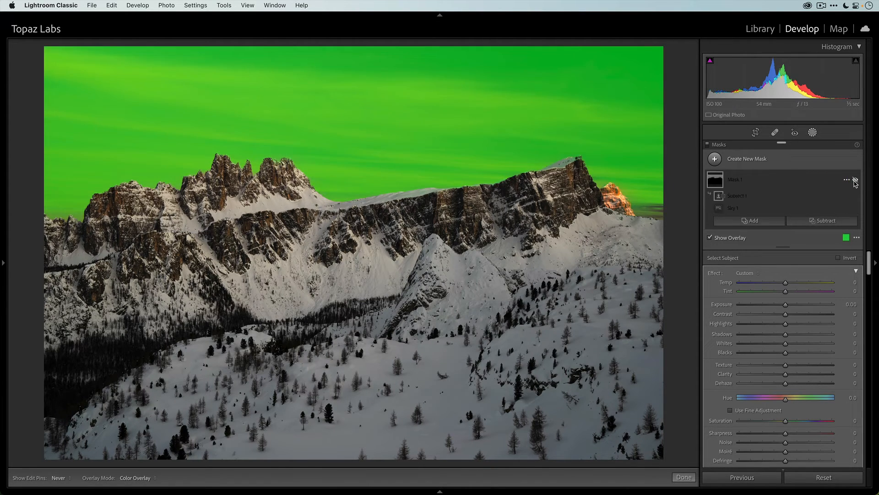
pyautogui.click(855, 180)
pyautogui.click(854, 180)
pyautogui.click(855, 180)
pyautogui.click(855, 180)
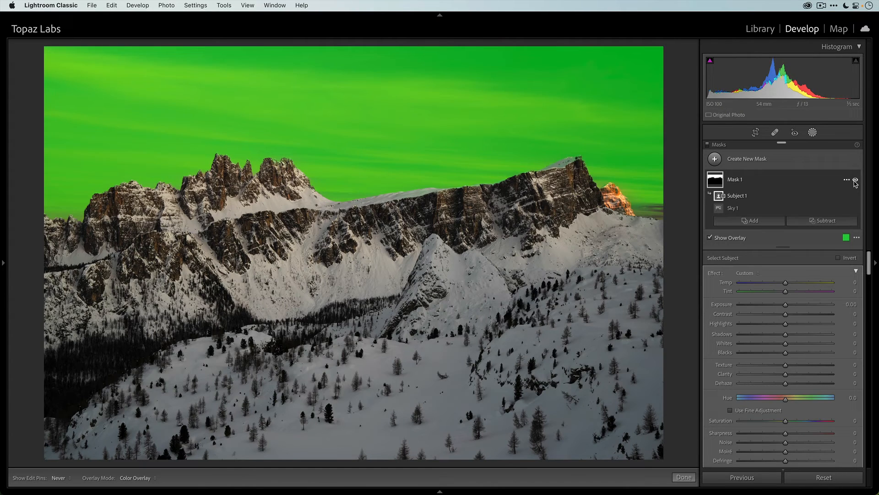
pyautogui.click(855, 180)
pyautogui.click(855, 180)
pyautogui.click(855, 180)
pyautogui.click(855, 180)
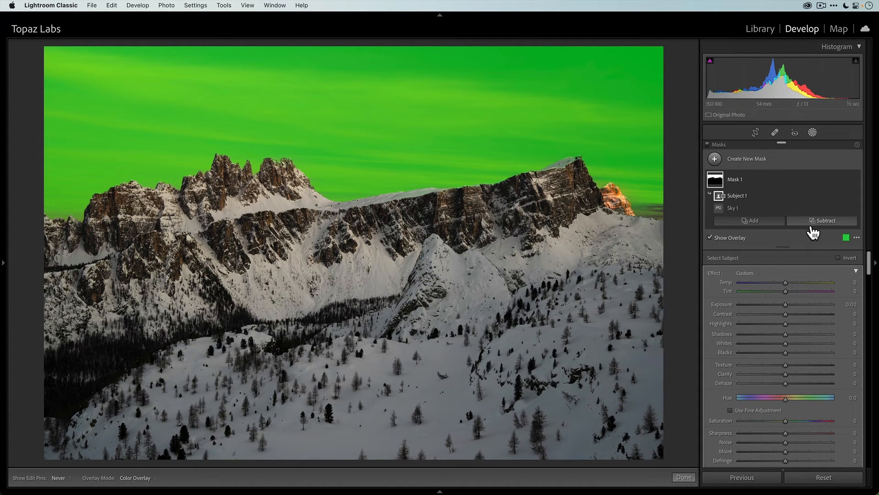
# Add a brush to the sky mask, paint in the missed sky strip beside the orange peak, and hide the mask overlay
pyautogui.click(756, 222)
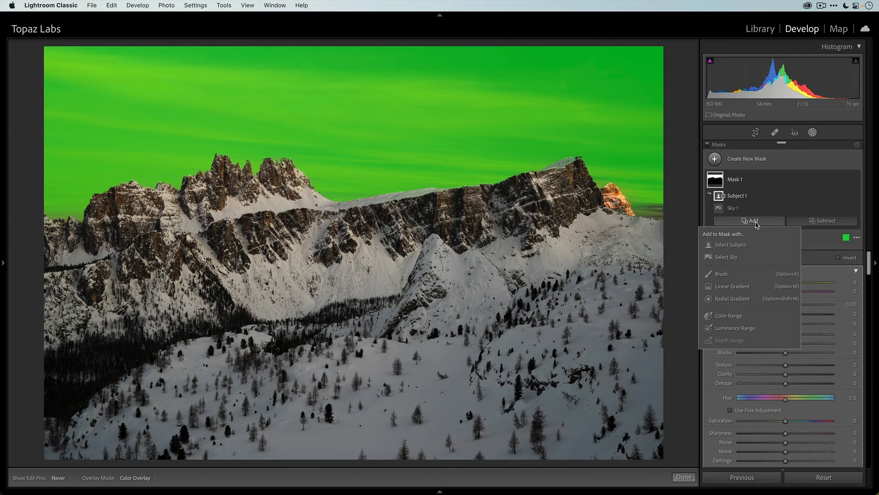
pyautogui.click(741, 272)
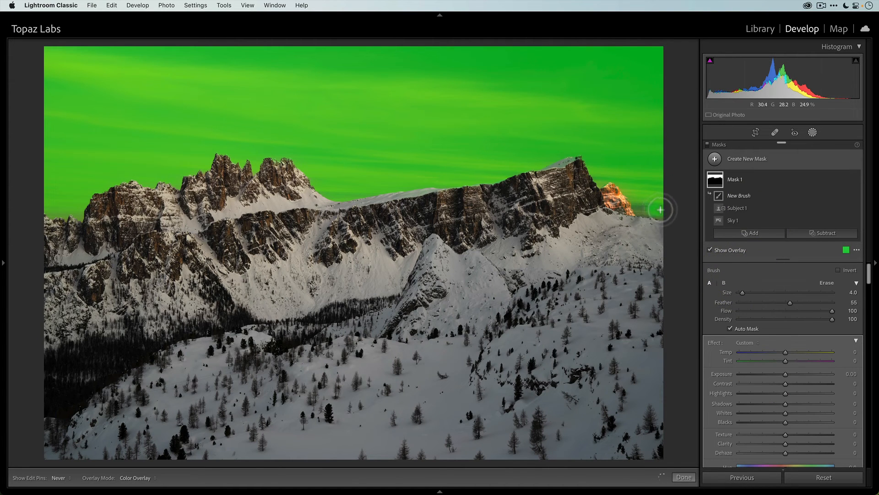
pyautogui.click(636, 204)
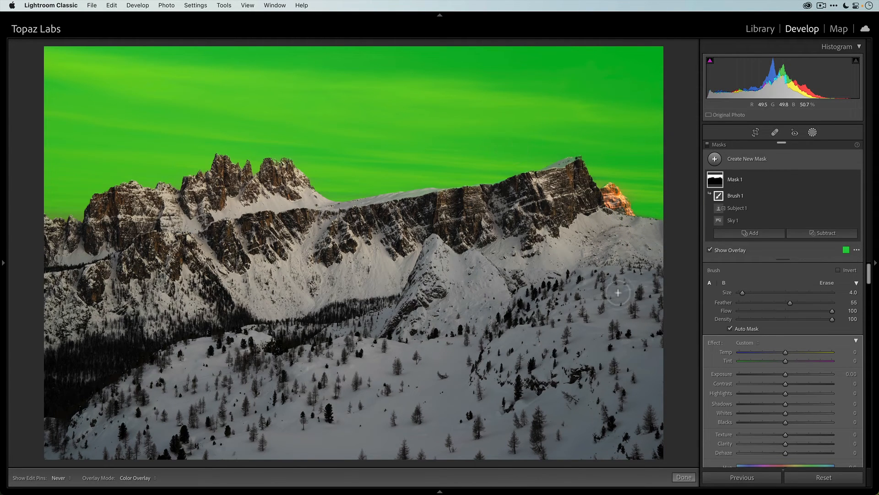
pyautogui.click(726, 252)
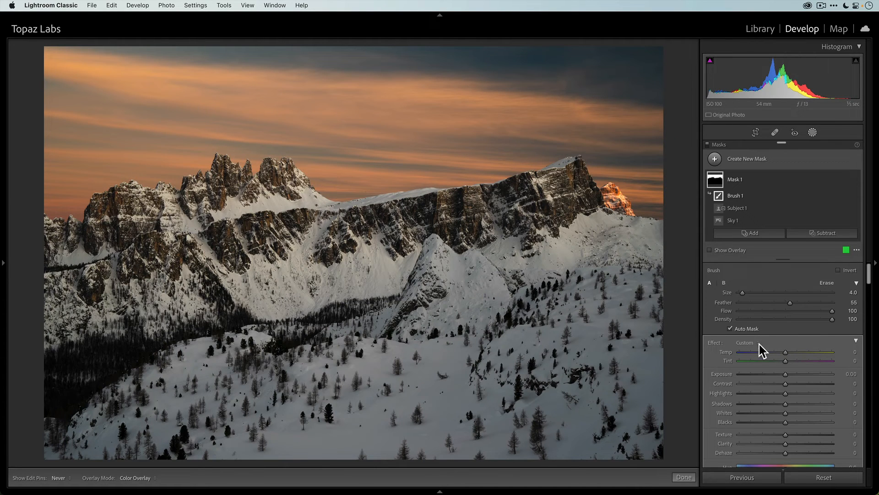
# Try the sky mask's dehaze at 100, settle on 12, and set its clarity to 5
pyautogui.scroll(-5, 759, 345)
pyautogui.scroll(2, 759, 347)
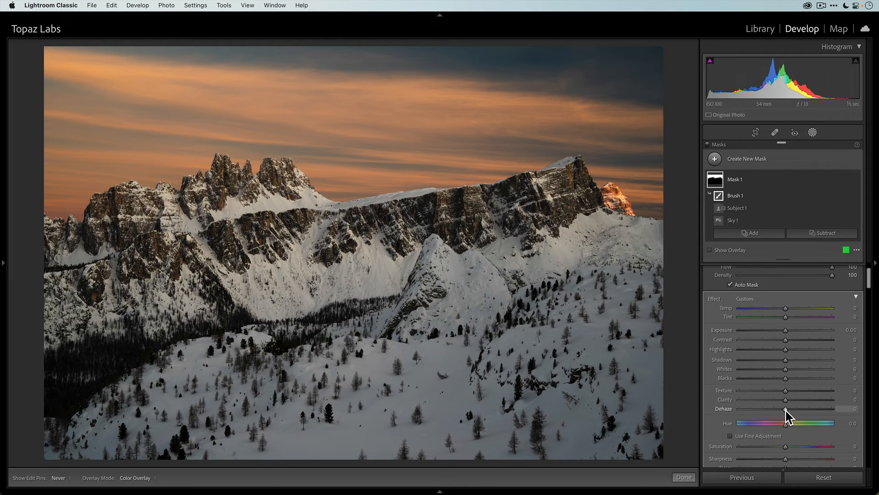
pyautogui.moveTo(785, 411); pyautogui.dragTo(831, 414)
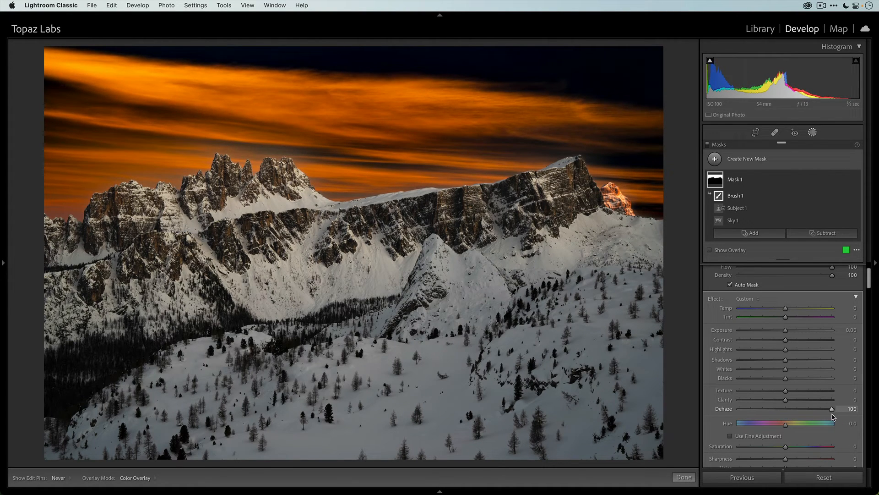
pyautogui.moveTo(832, 415); pyautogui.dragTo(793, 418)
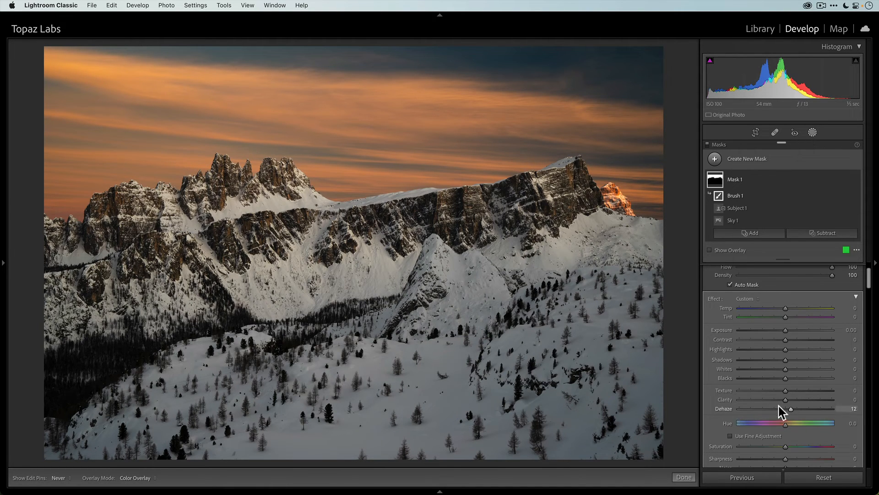
pyautogui.moveTo(787, 402); pyautogui.dragTo(789, 404)
# Set the sky mask's exposure to 0.11 and shadows to 6, raise its saturation slightly, and leave masking
pyautogui.moveTo(786, 331); pyautogui.dragTo(789, 362)
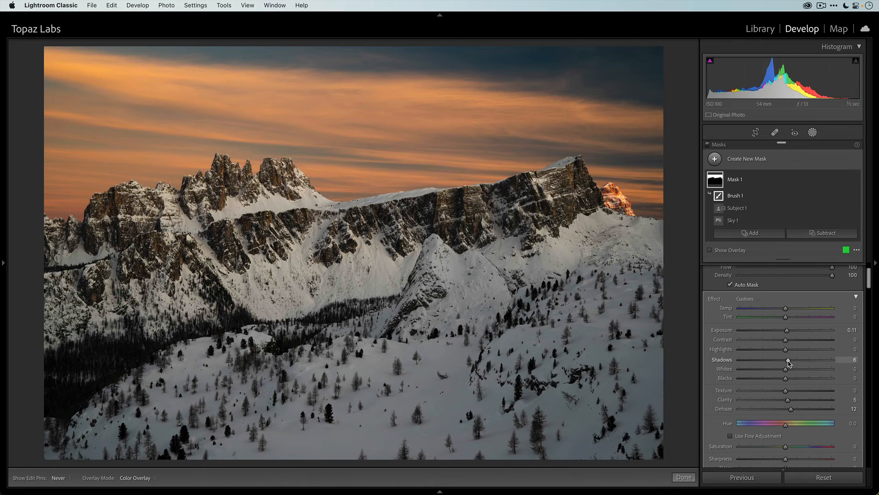
pyautogui.scroll(-3, 788, 362)
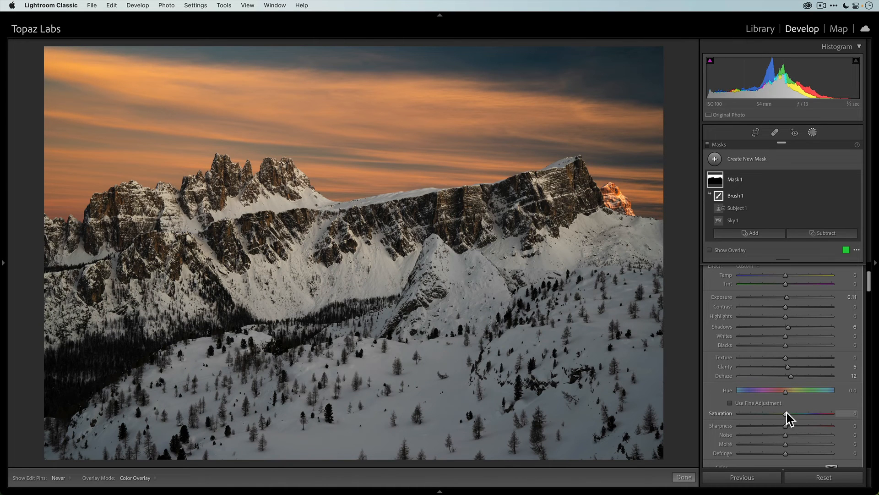
pyautogui.moveTo(789, 414); pyautogui.dragTo(790, 414)
pyautogui.click(813, 132)
# Compare the edited photo with its unedited before view
pyautogui.scroll(3, 758, 202)
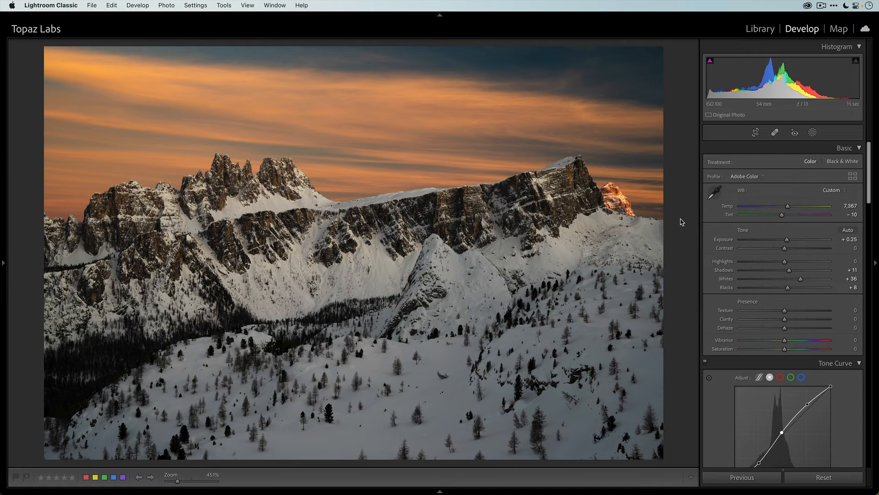
pyautogui.press('\\')
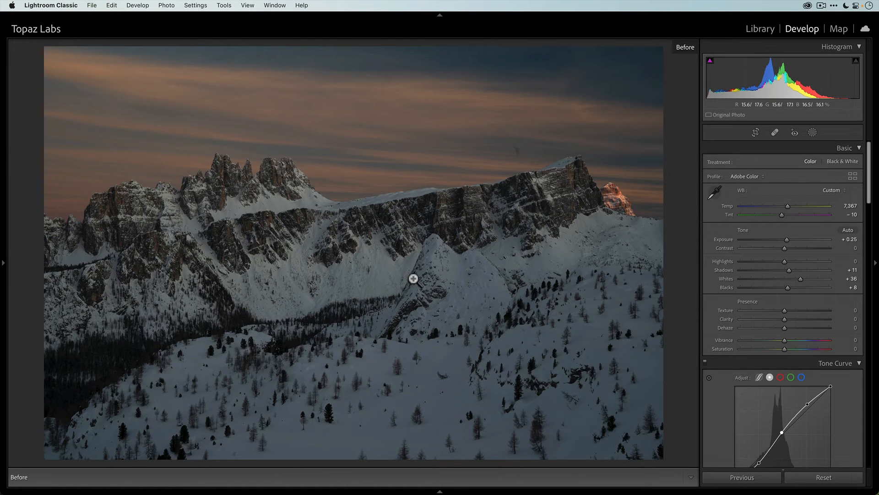
pyautogui.press('\\')
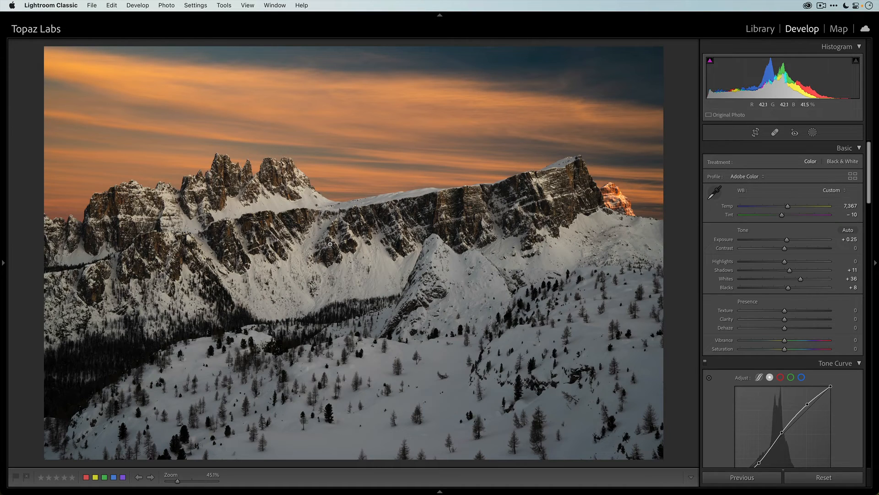
# Inspect the rocky peaks and their snowy slopes up close for sharpness and detail
pyautogui.click(271, 173)
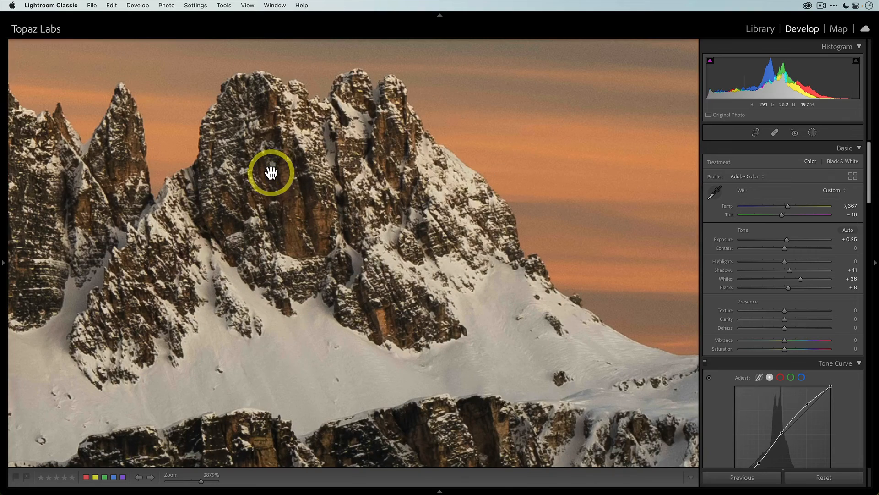
pyautogui.moveTo(271, 173); pyautogui.dragTo(389, 172)
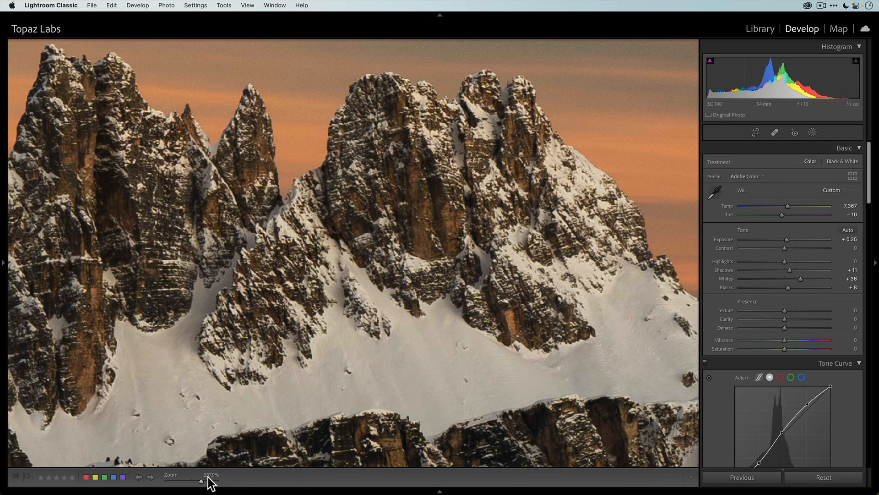
pyautogui.moveTo(399, 238); pyautogui.dragTo(450, 265)
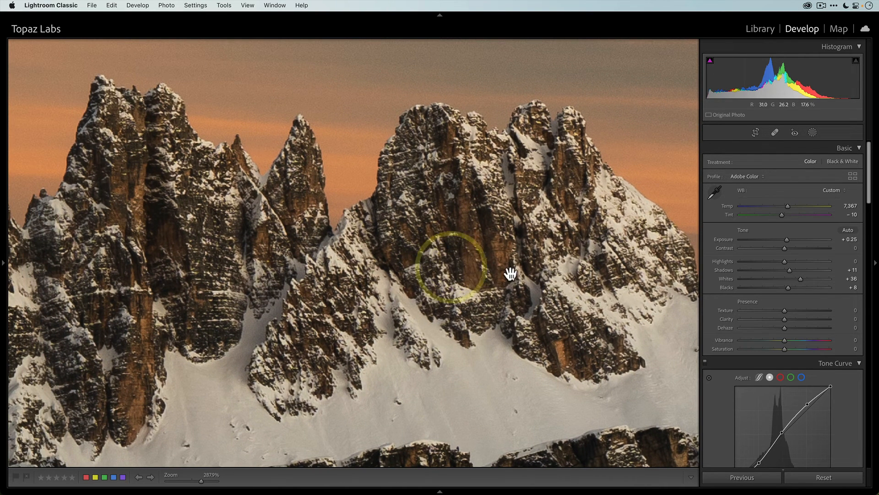
pyautogui.click(476, 209)
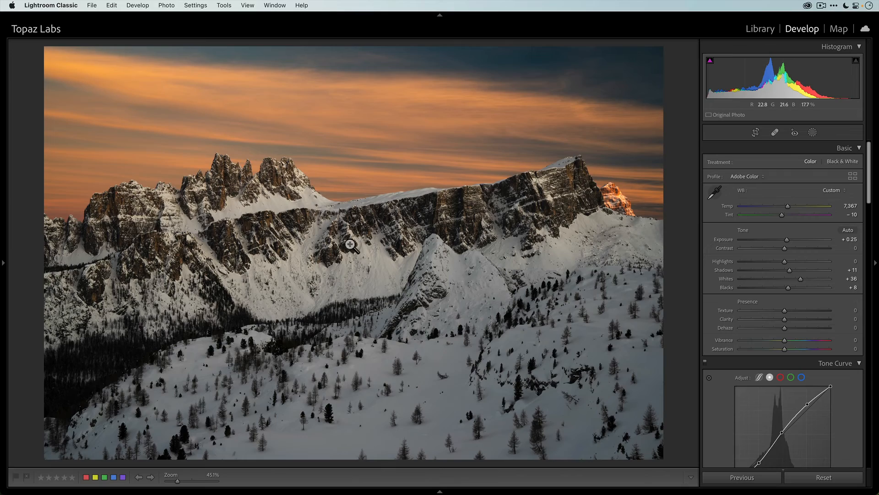
pyautogui.click(277, 182)
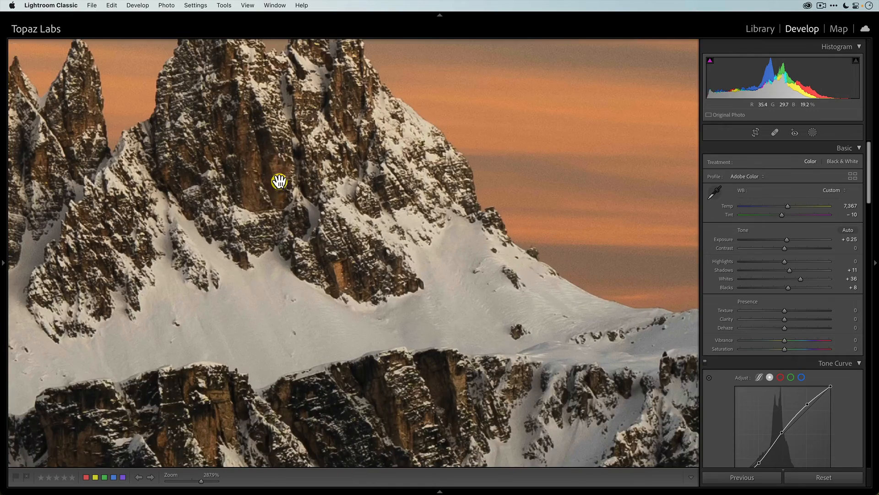
pyautogui.moveTo(255, 153); pyautogui.dragTo(398, 228)
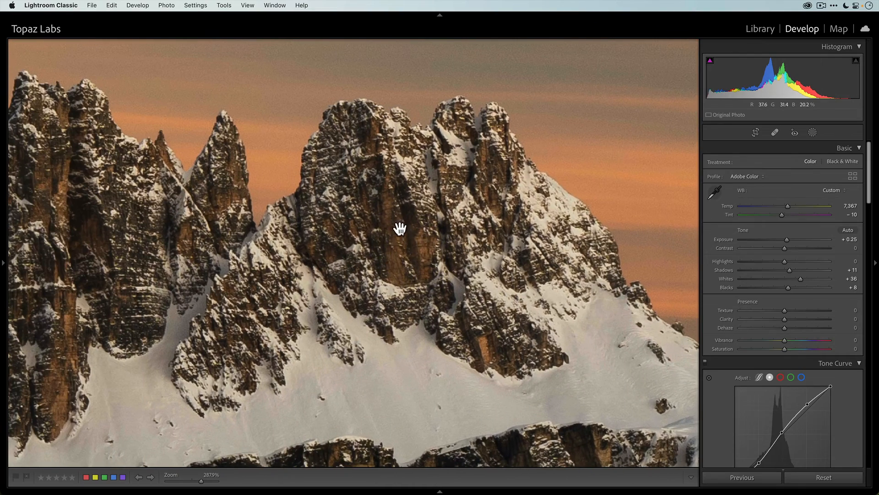
pyautogui.click(414, 250)
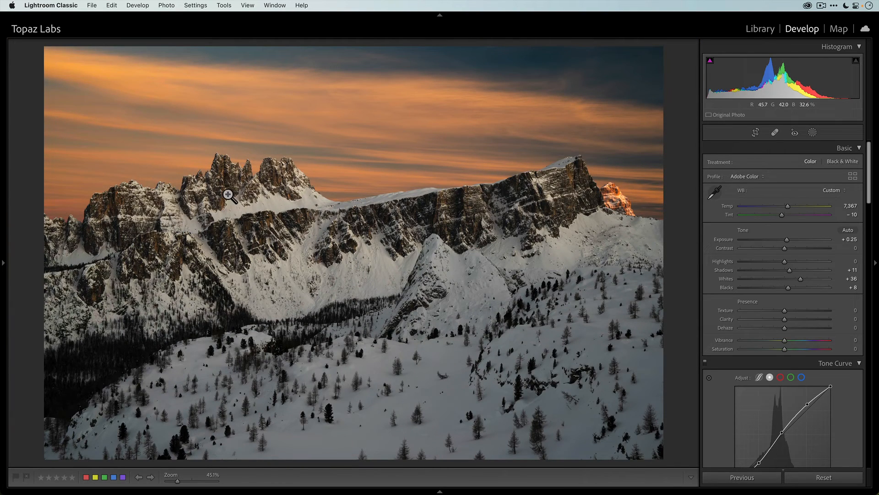
# Send a JPEG copy with Lightroom adjustments to Topaz Sharpen AI, using ProPhoto RGB, 8 bits/component and resolution 300
pyautogui.rightClick(303, 193)
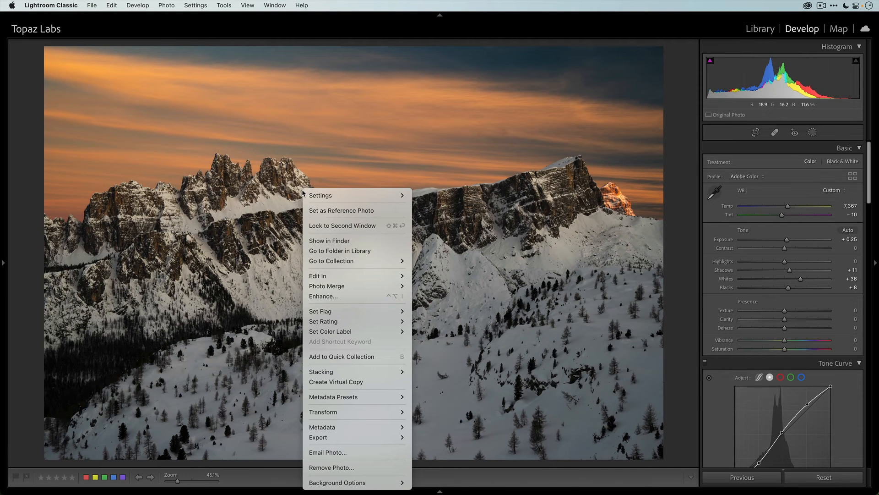
pyautogui.moveTo(395, 276)
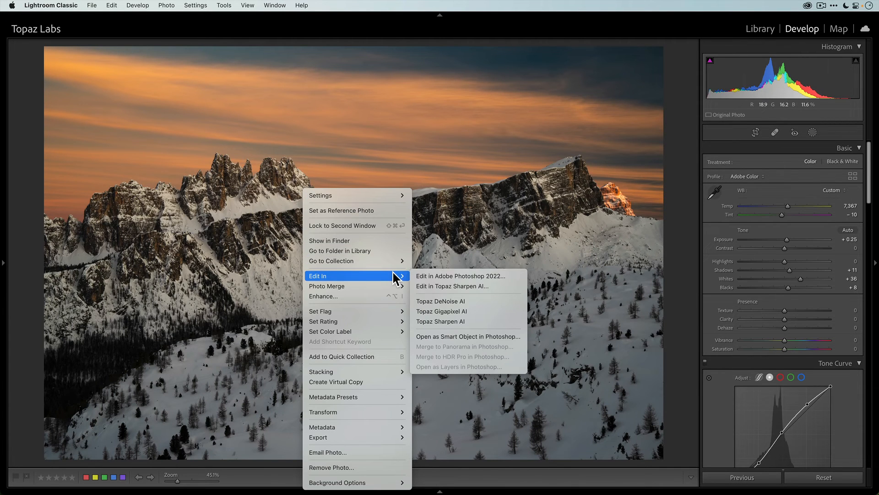
pyautogui.click(504, 322)
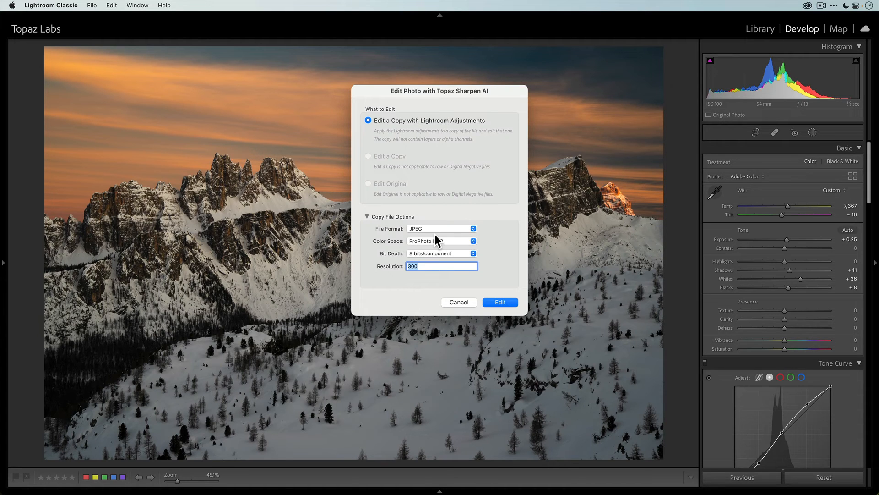
pyautogui.click(458, 227)
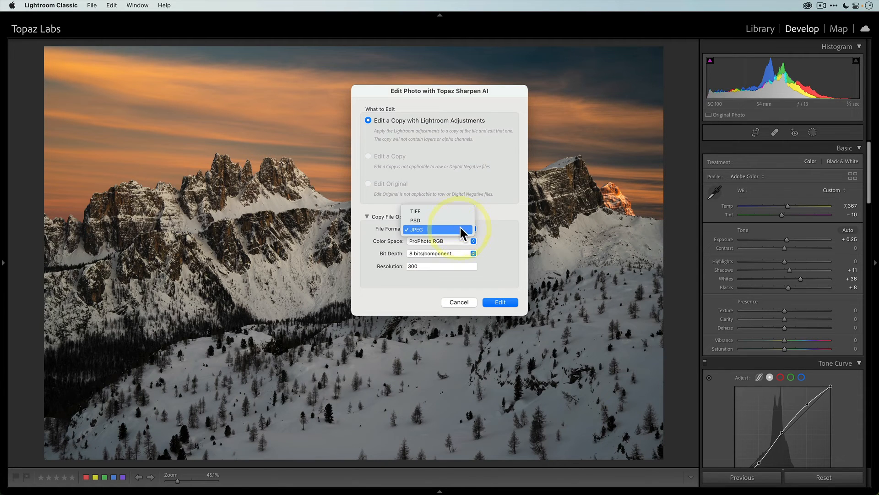
pyautogui.click(515, 210)
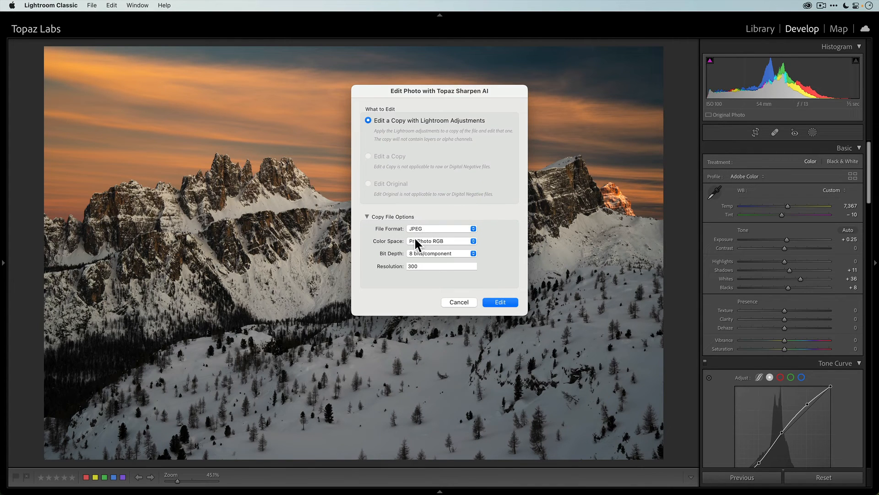
pyautogui.click(500, 302)
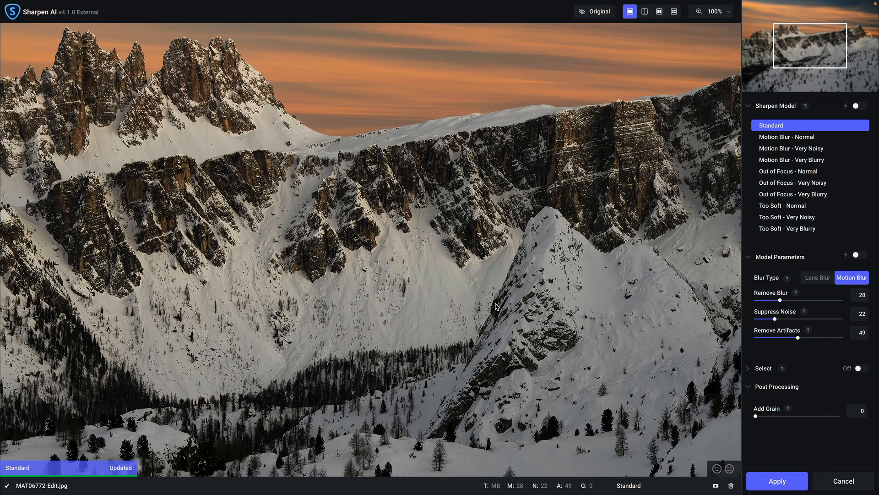
# Compare four sharpening models side by side on the jagged peaks and choose Too Soft - Very Blurry in single view
pyautogui.click(674, 13)
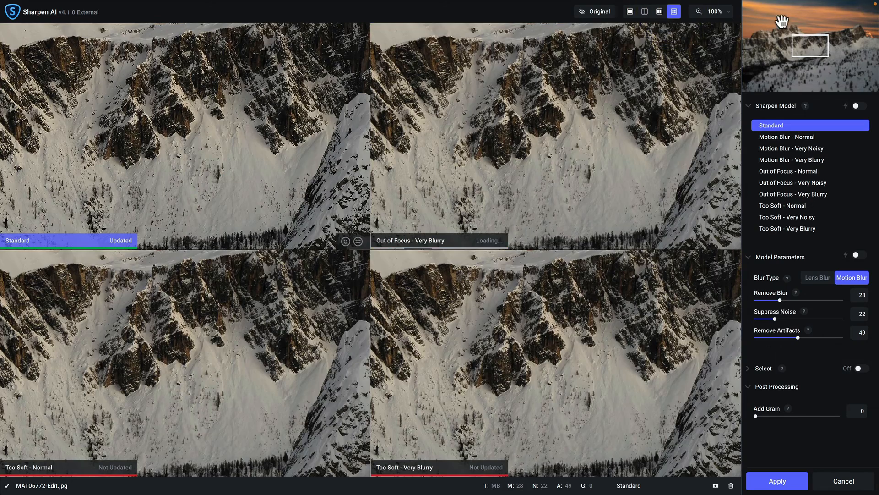
pyautogui.moveTo(807, 48); pyautogui.dragTo(787, 33)
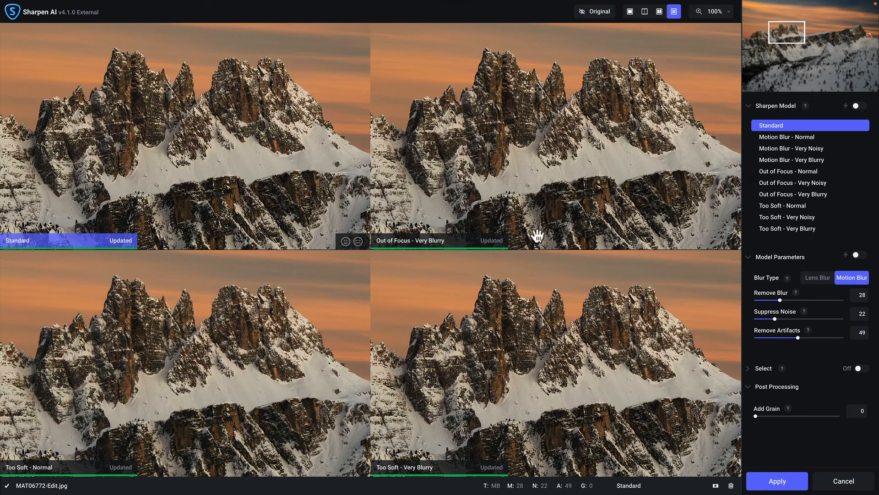
pyautogui.click(545, 319)
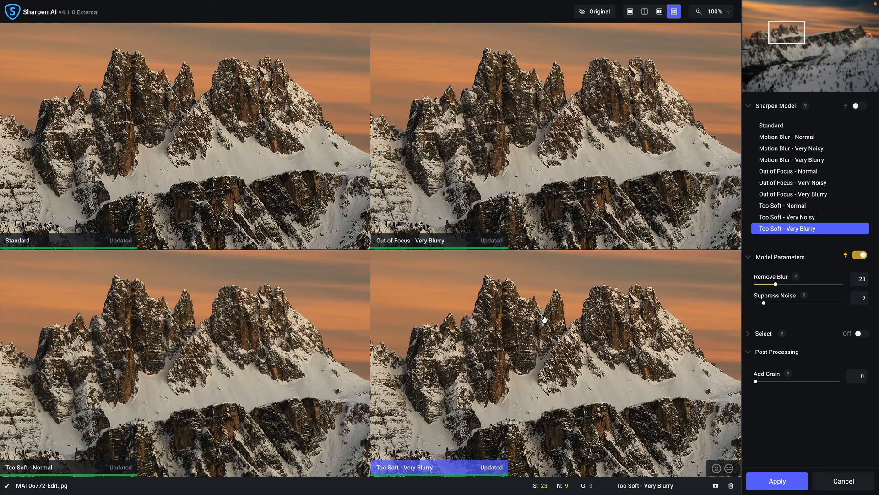
pyautogui.doubleClick(513, 312)
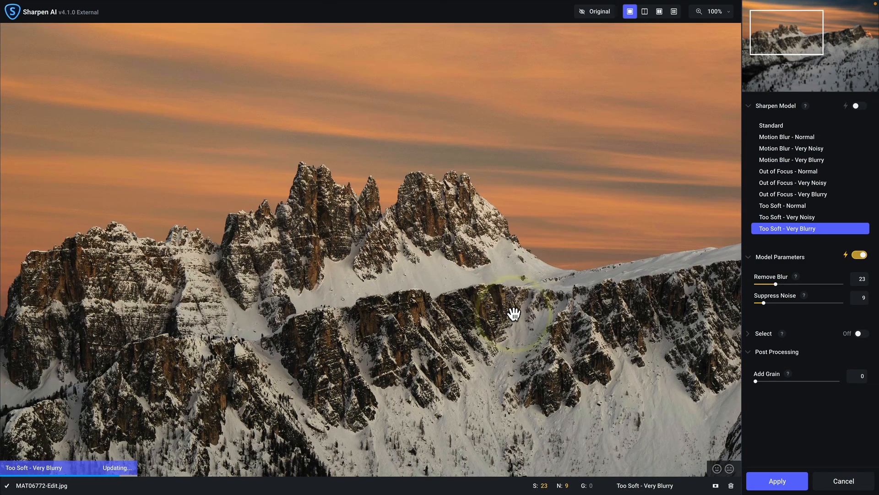
# Compare the sharpened preview with the original across the cliffs, snow slopes and forest
pyautogui.click(282, 345)
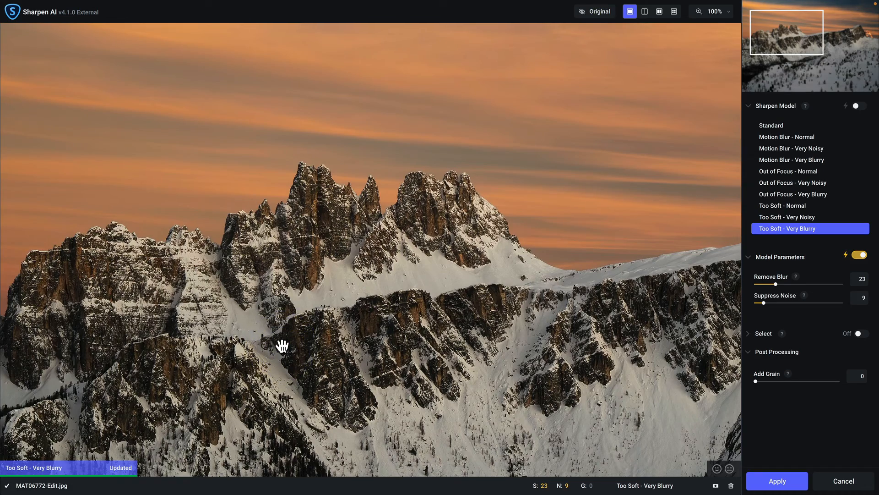
pyautogui.moveTo(487, 405); pyautogui.dragTo(429, 246)
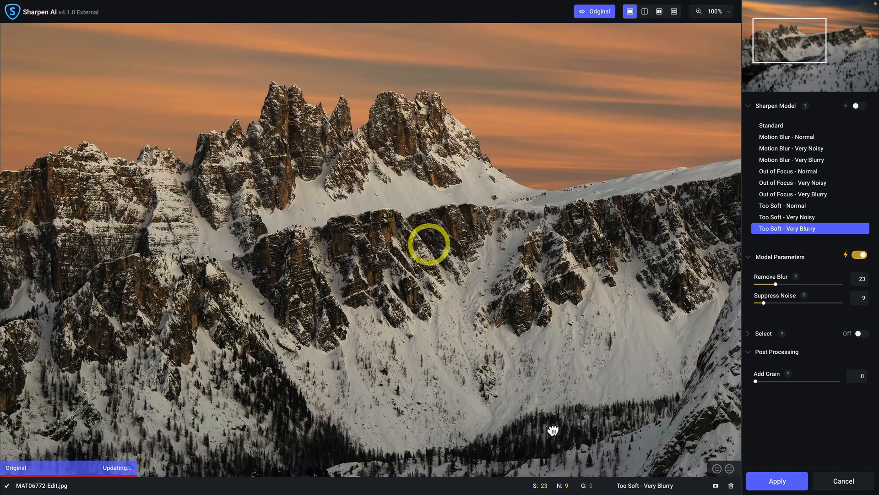
pyautogui.moveTo(553, 430); pyautogui.dragTo(456, 282)
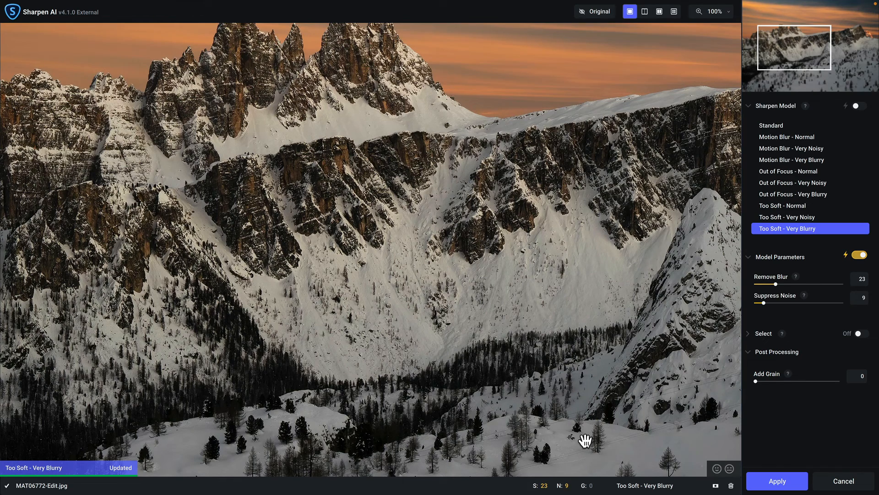
pyautogui.moveTo(587, 441); pyautogui.dragTo(588, 442)
# Limit the sharpening to the landscape with the Auto - Skyline/Landscapes selection and apply it to the photo
pyautogui.click(728, 14)
pyautogui.click(711, 42)
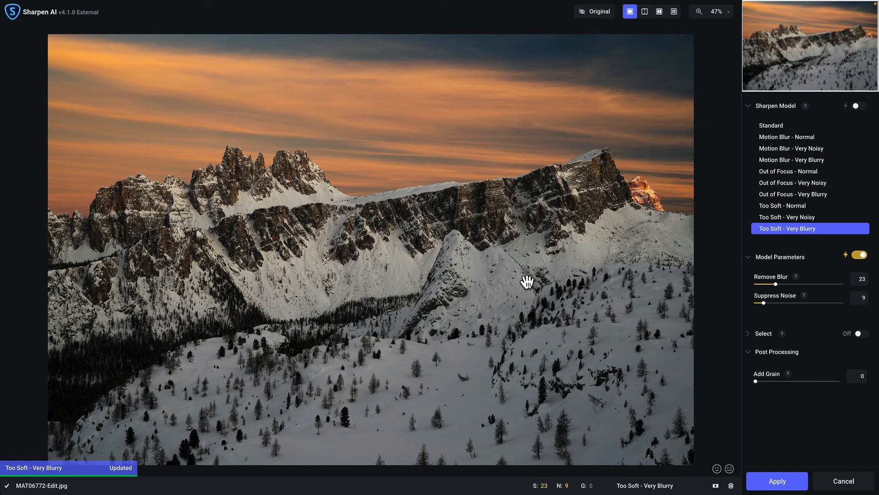
pyautogui.click(750, 336)
pyautogui.click(812, 356)
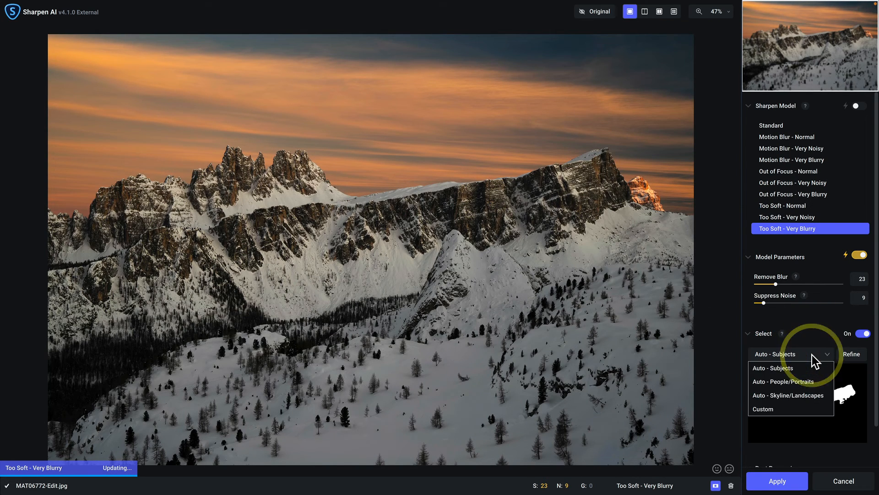
pyautogui.click(818, 393)
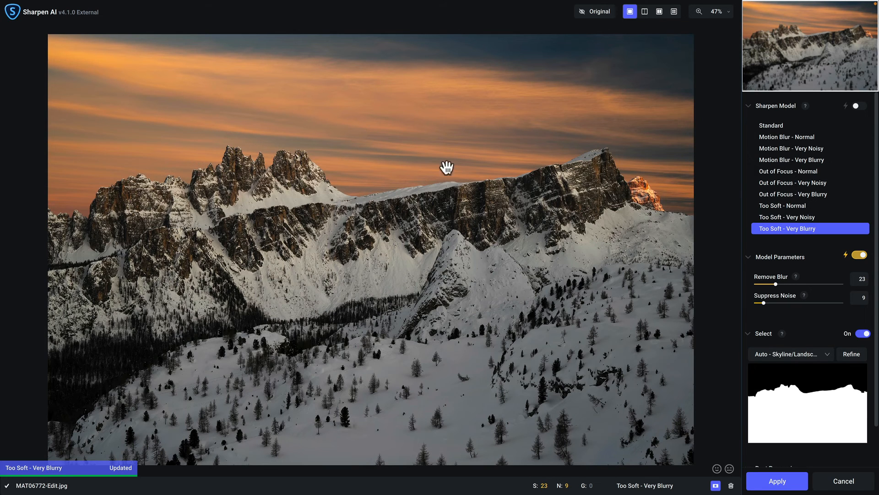
pyautogui.click(408, 208)
pyautogui.click(777, 481)
# Select the raw photo and its sharpened JPEG copy in the library and open them in Compare view
pyautogui.click(447, 369)
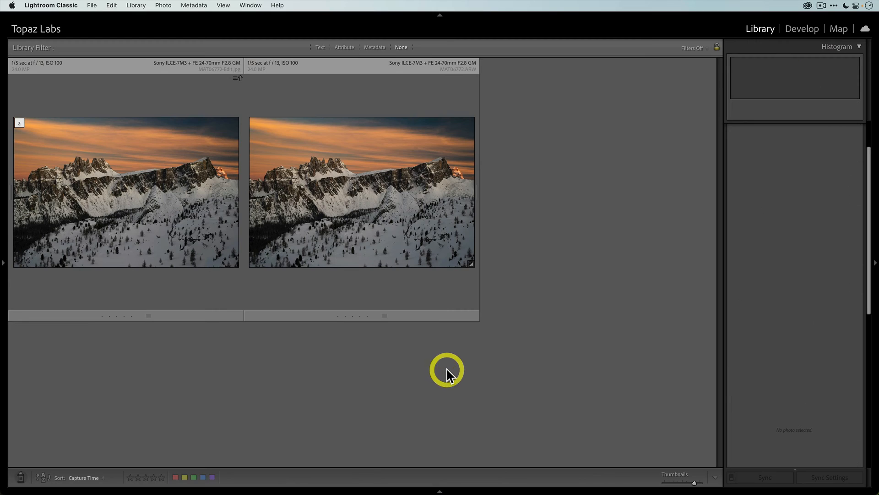
pyautogui.click(399, 265)
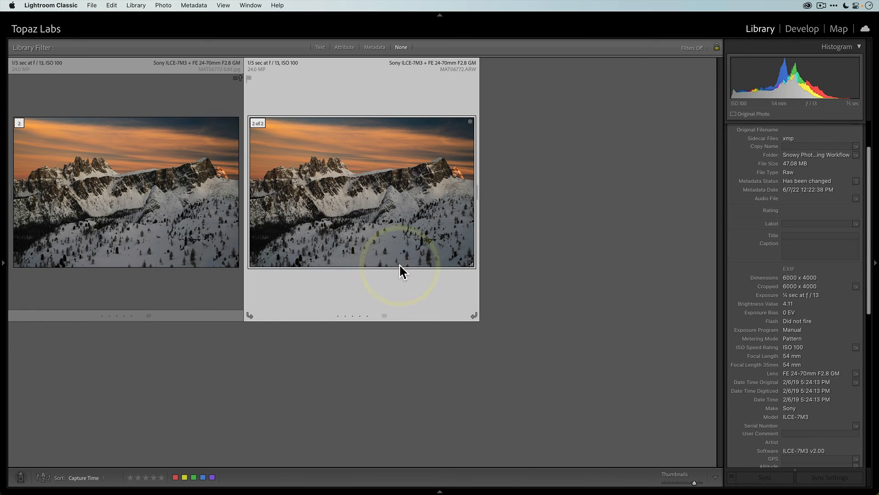
pyautogui.click(164, 213)
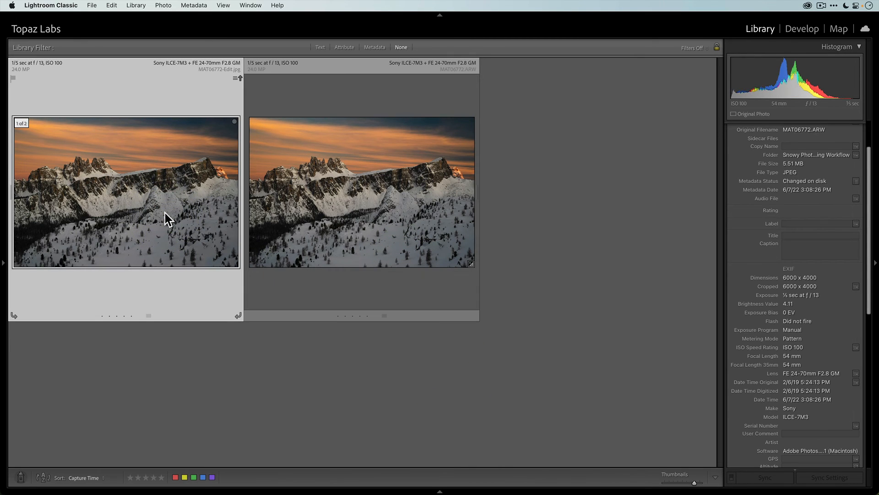
pyautogui.click(369, 197)
pyautogui.keyDown('super'); pyautogui.click(159, 205); pyautogui.keyUp('super')
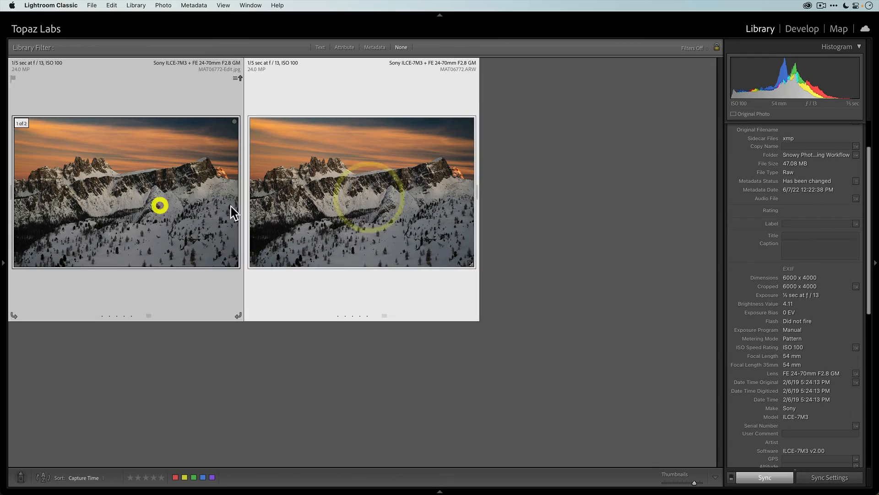
pyautogui.press('c')
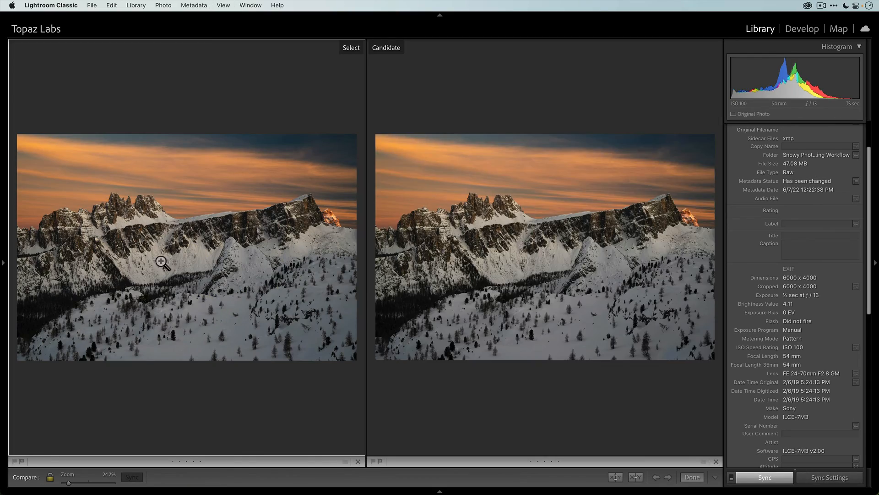
# Examine the sharpened and unsharpened versions side by side at high magnification across the cliffs, forest and peaks
pyautogui.click(140, 251)
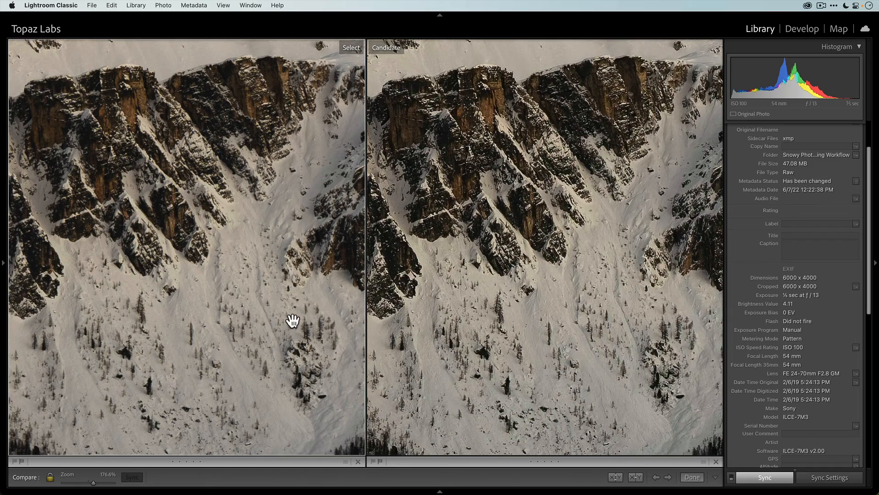
pyautogui.moveTo(288, 320); pyautogui.dragTo(128, 198)
pyautogui.moveTo(256, 351); pyautogui.dragTo(155, 174)
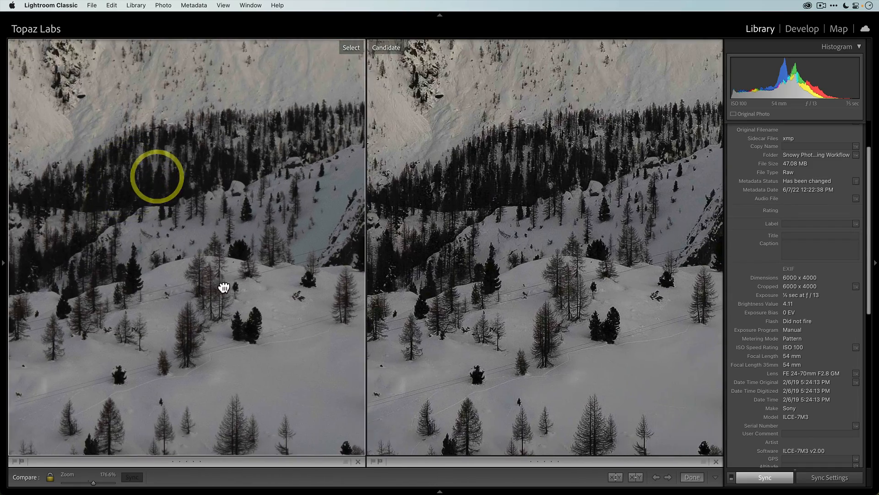
pyautogui.moveTo(223, 289); pyautogui.dragTo(276, 373)
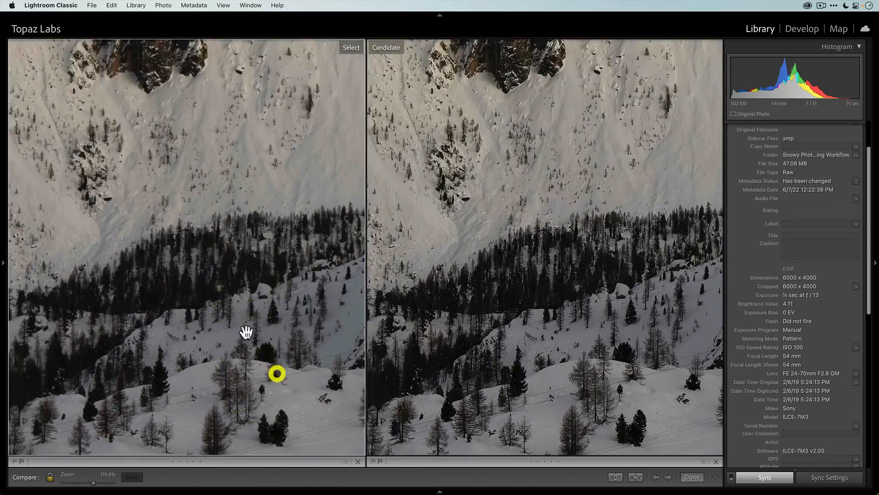
pyautogui.moveTo(261, 263); pyautogui.dragTo(274, 369)
pyautogui.moveTo(273, 293); pyautogui.dragTo(288, 333)
pyautogui.moveTo(230, 241); pyautogui.dragTo(301, 370)
pyautogui.moveTo(258, 255); pyautogui.dragTo(317, 371)
pyautogui.moveTo(241, 280); pyautogui.dragTo(381, 276)
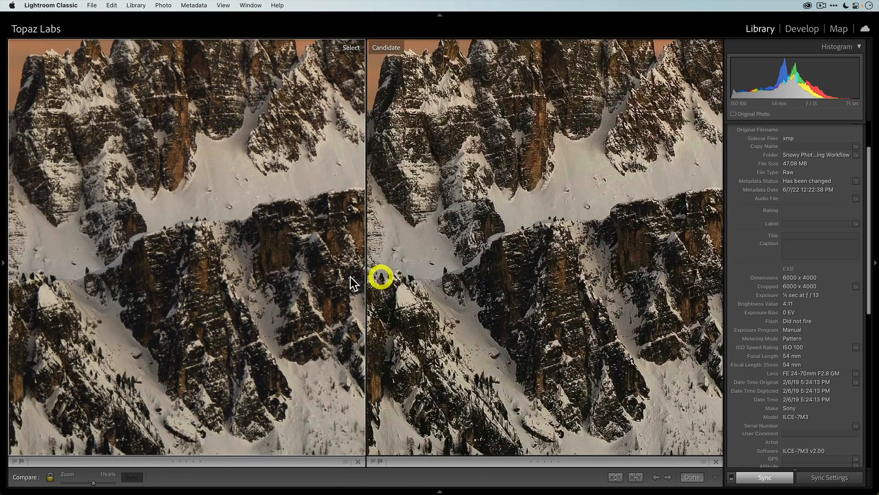
pyautogui.moveTo(290, 295); pyautogui.dragTo(334, 277)
pyautogui.click(245, 276)
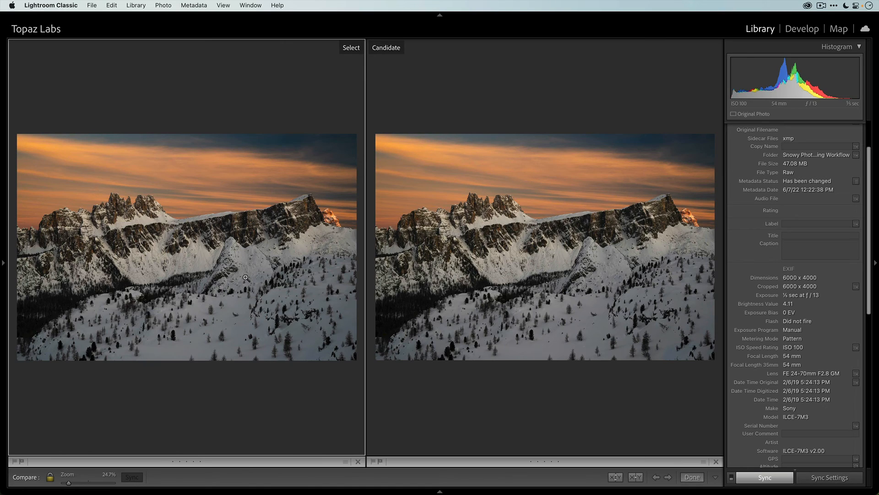
# Return to the library grid and open the sharpened JPEG copy for developing
pyautogui.press('g')
pyautogui.click(223, 377)
pyautogui.doubleClick(155, 209)
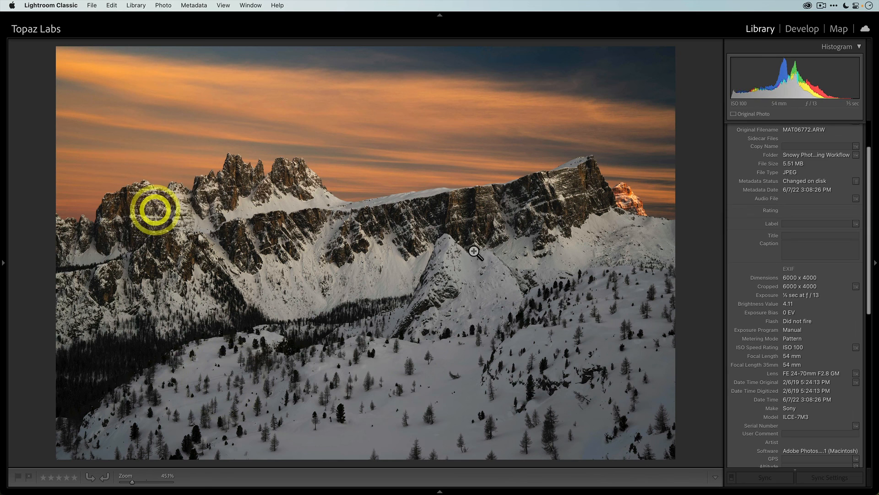
pyautogui.click(801, 29)
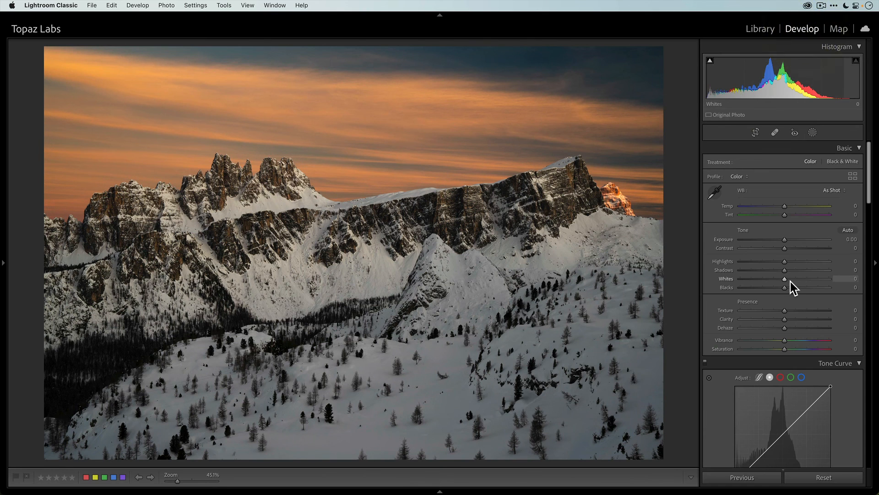
# Add a post-crop vignette with amount -18, midpoint 11 and feather 100, and compare the photo with and without it
pyautogui.scroll(-10, 790, 282)
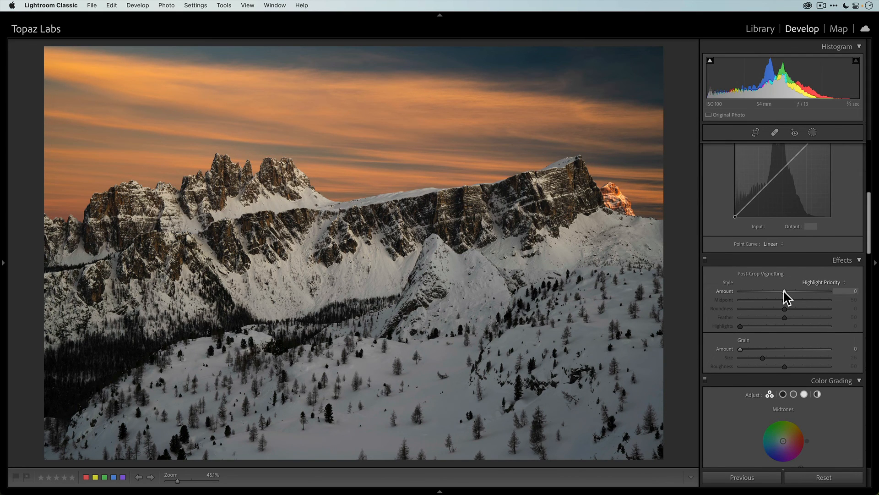
pyautogui.moveTo(784, 291); pyautogui.dragTo(831, 321)
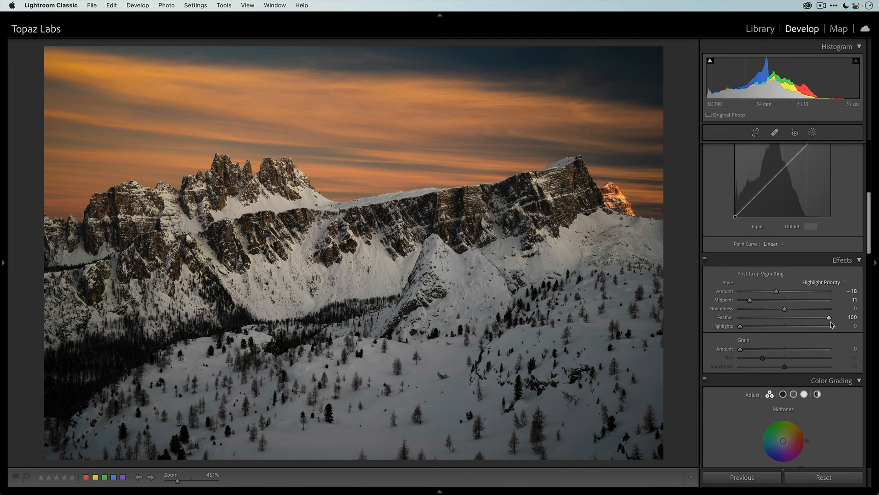
pyautogui.click(705, 259)
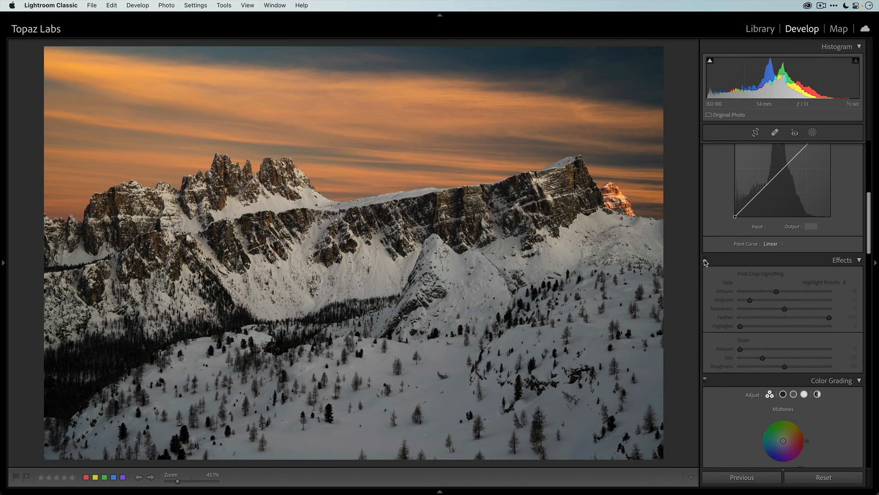
pyautogui.click(706, 259)
pyautogui.click(706, 259)
pyautogui.click(705, 259)
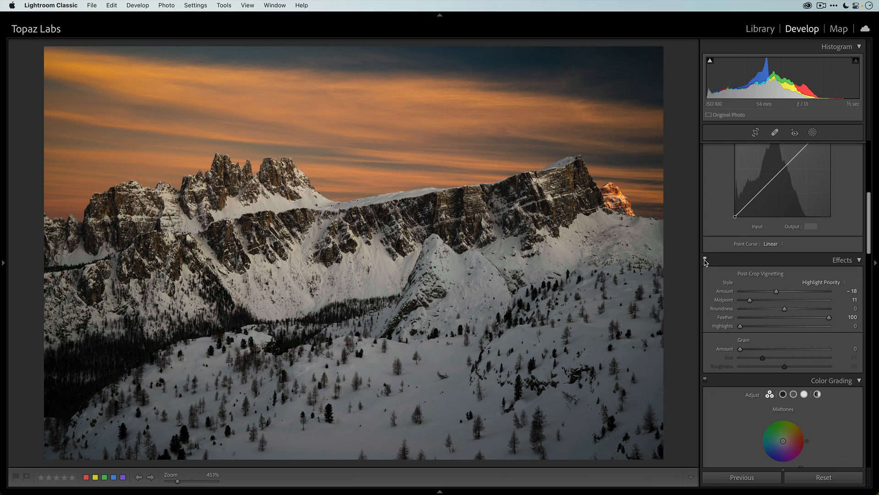